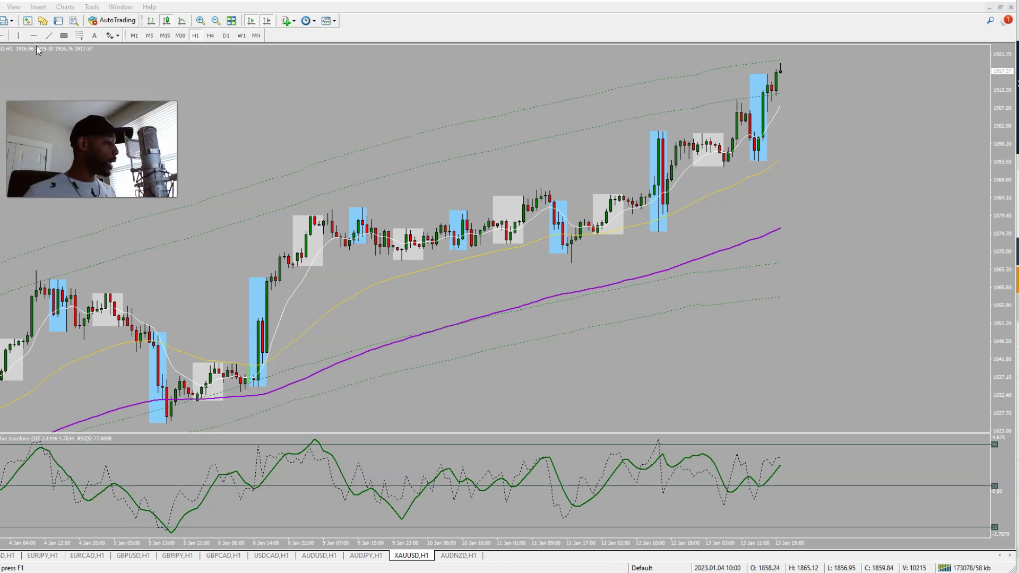
# Draw a rectangle over the consolidation after the breakout candle, then delete it.
pyautogui.click(43, 36)
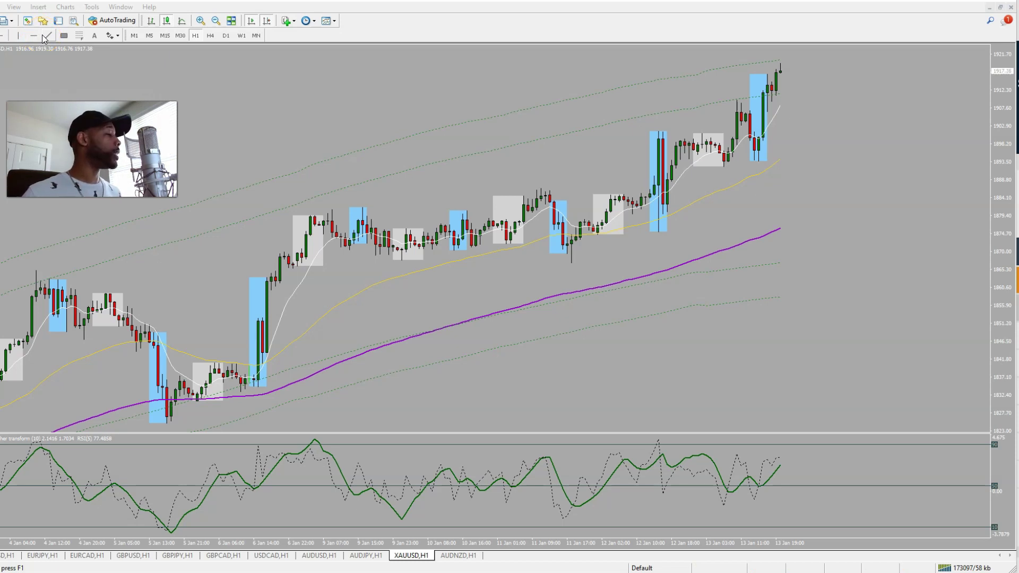
pyautogui.click(37, 31)
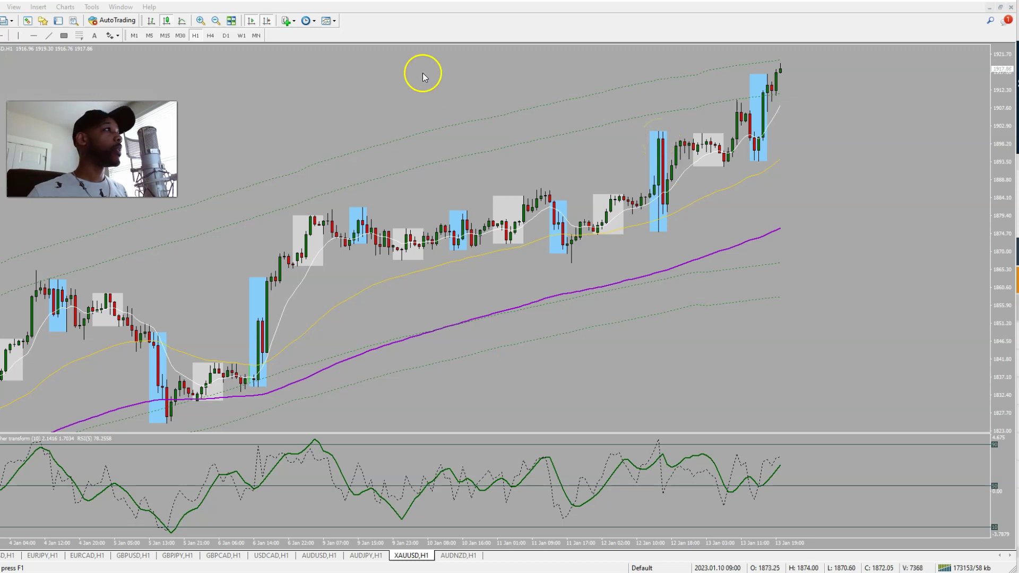
pyautogui.click(63, 37)
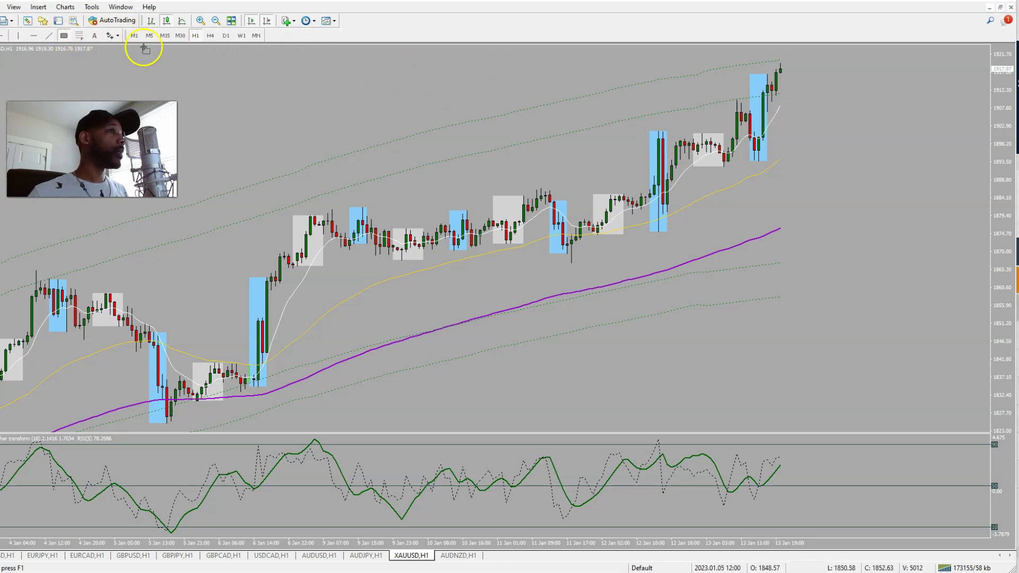
pyautogui.moveTo(649, 137); pyautogui.dragTo(725, 166)
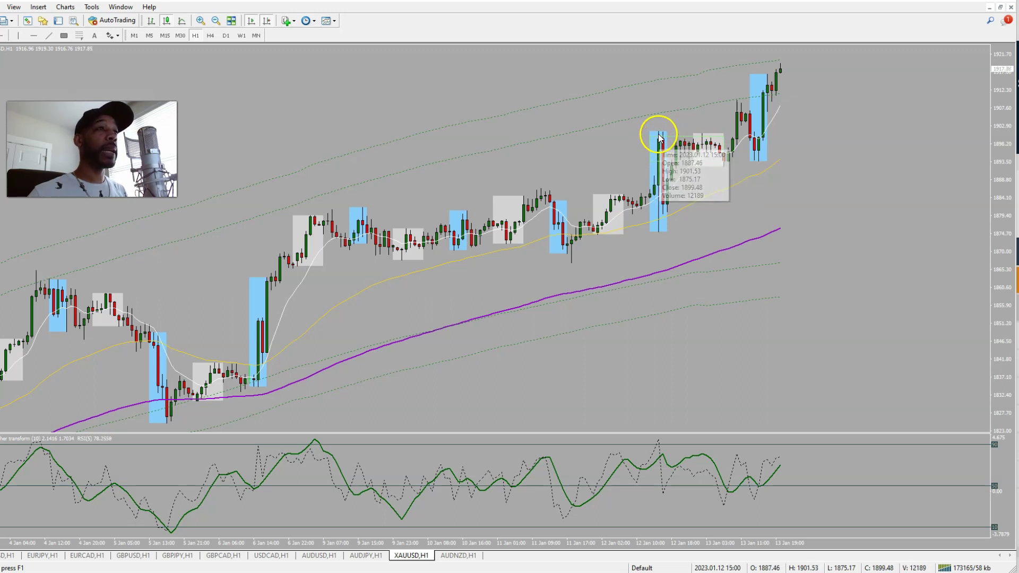
pyautogui.rightClick(651, 142)
pyautogui.click(671, 175)
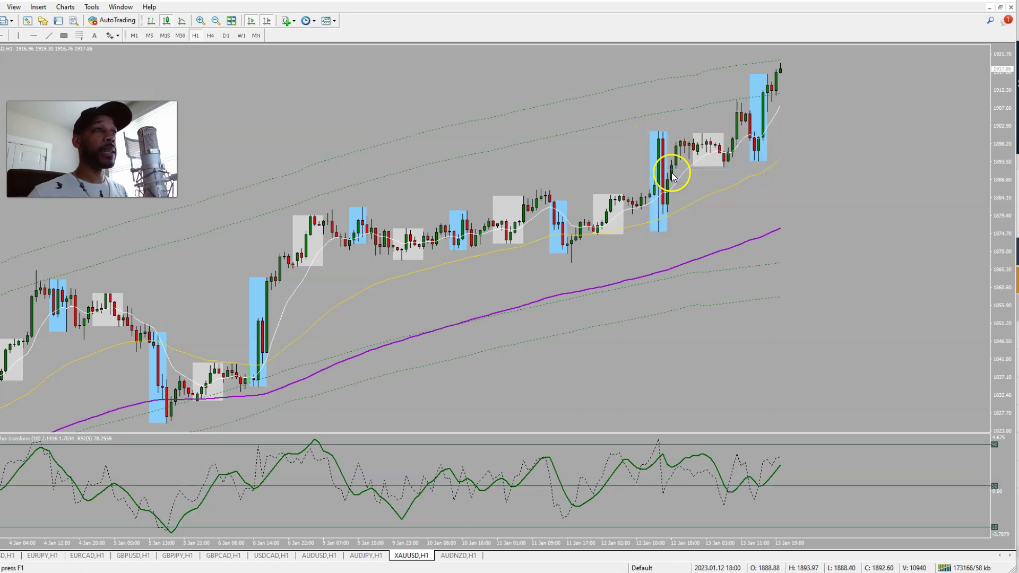
# Place a horizontal level at 1899.50, level with the breakout candle's top.
pyautogui.click(32, 37)
pyautogui.click(649, 139)
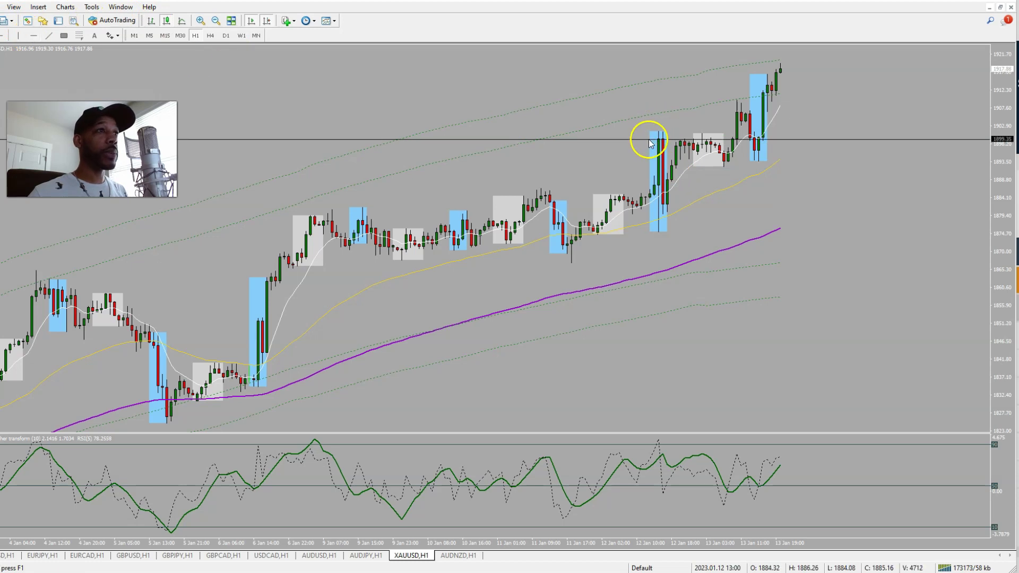
pyautogui.moveTo(649, 139); pyautogui.dragTo(646, 138)
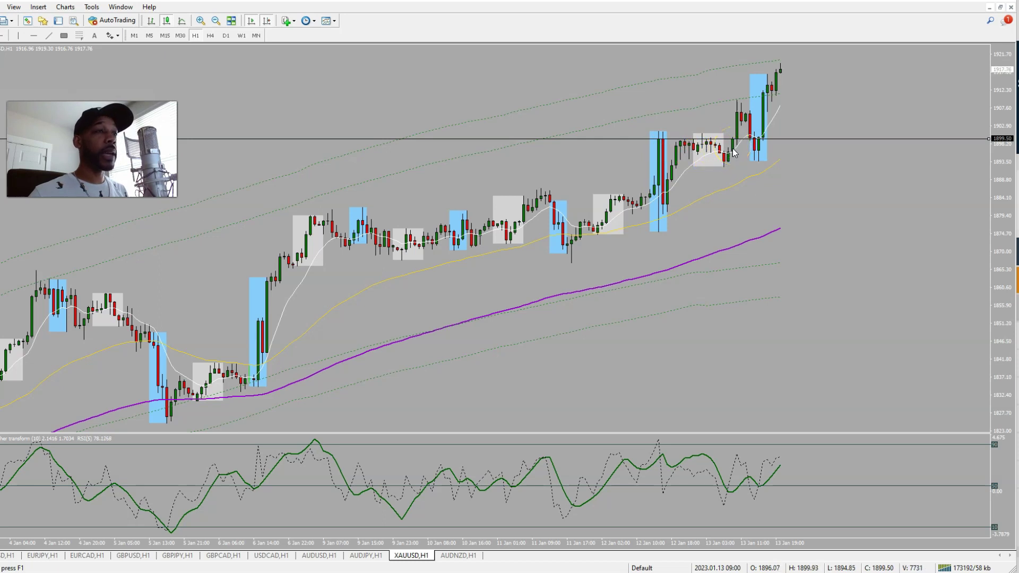
pyautogui.moveTo(734, 150)
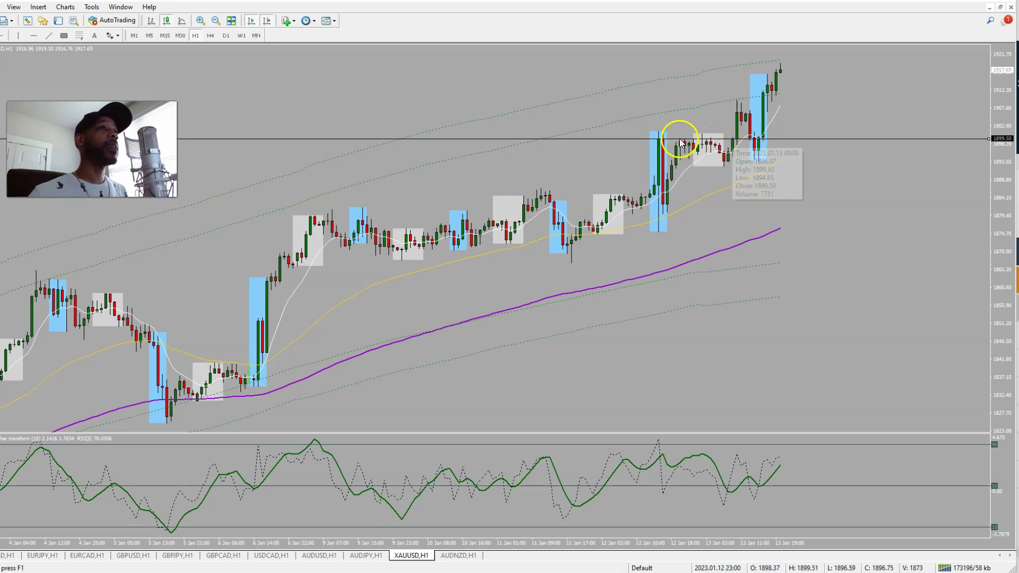
pyautogui.moveTo(662, 142)
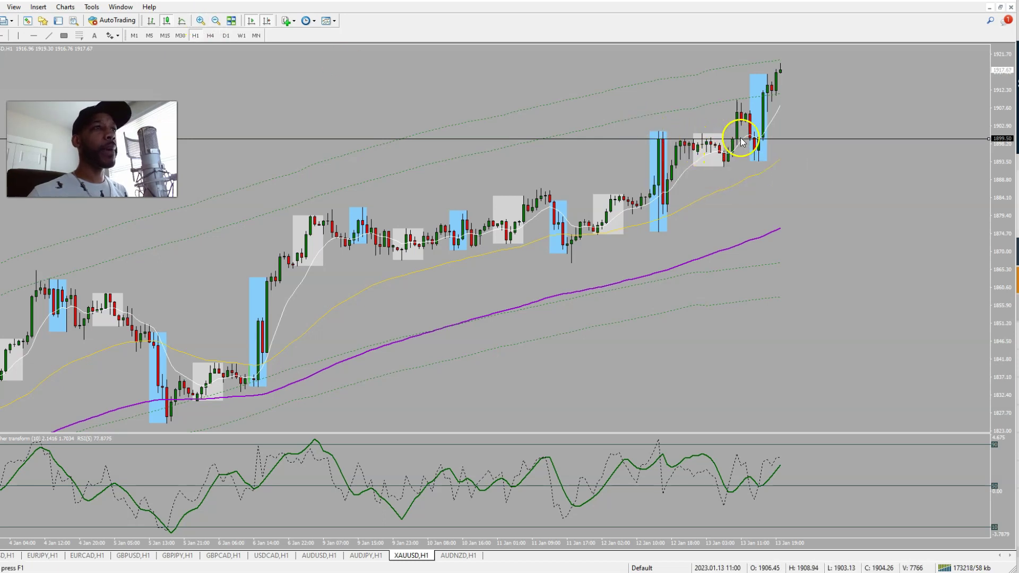
# Zoom in on the candles and delete the 1899.50 horizontal level.
pyautogui.click(207, 21)
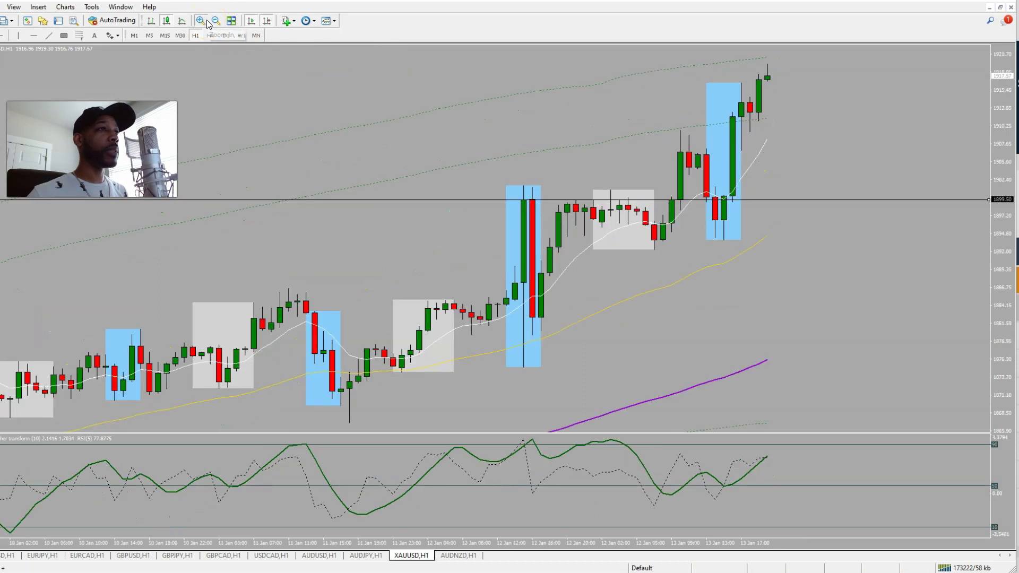
pyautogui.click(206, 22)
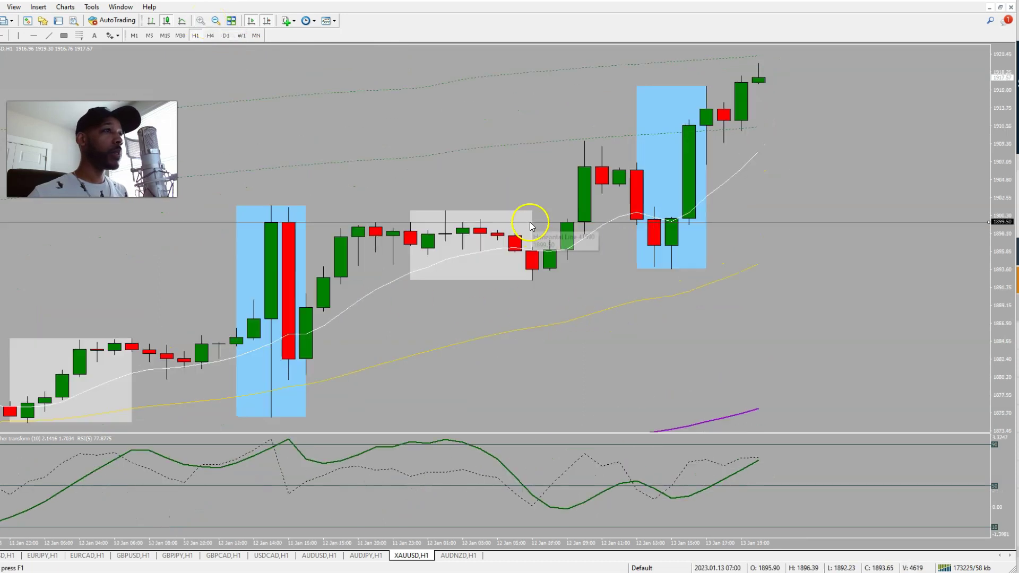
pyautogui.press('Left')
pyautogui.press('Right')
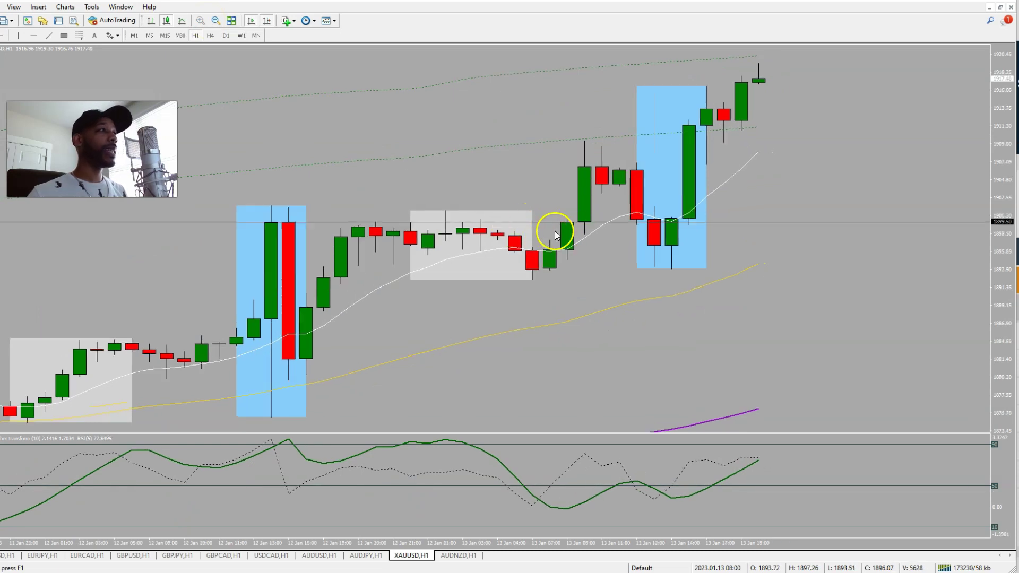
pyautogui.rightClick(545, 223)
pyautogui.click(575, 260)
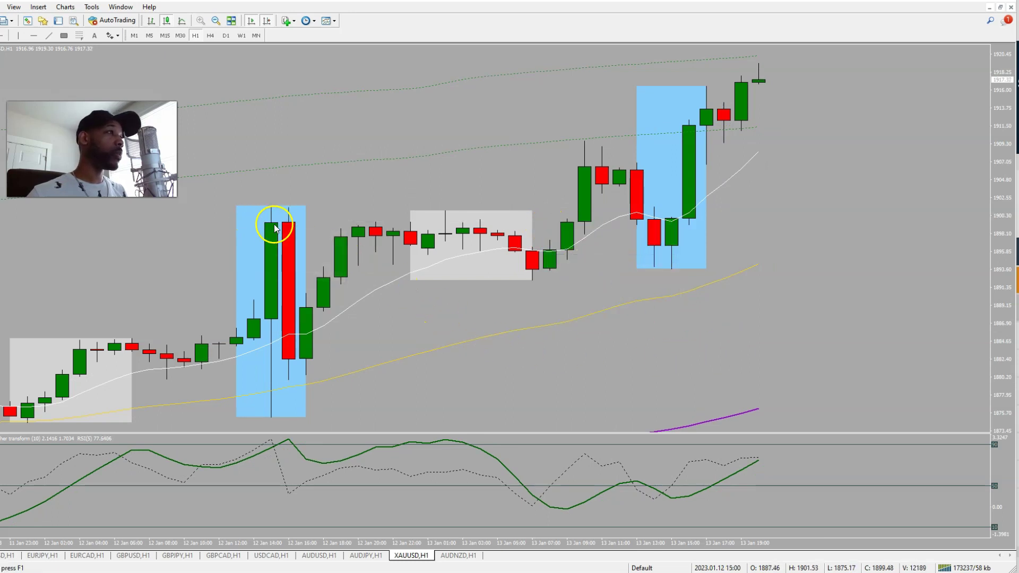
pyautogui.moveTo(275, 227)
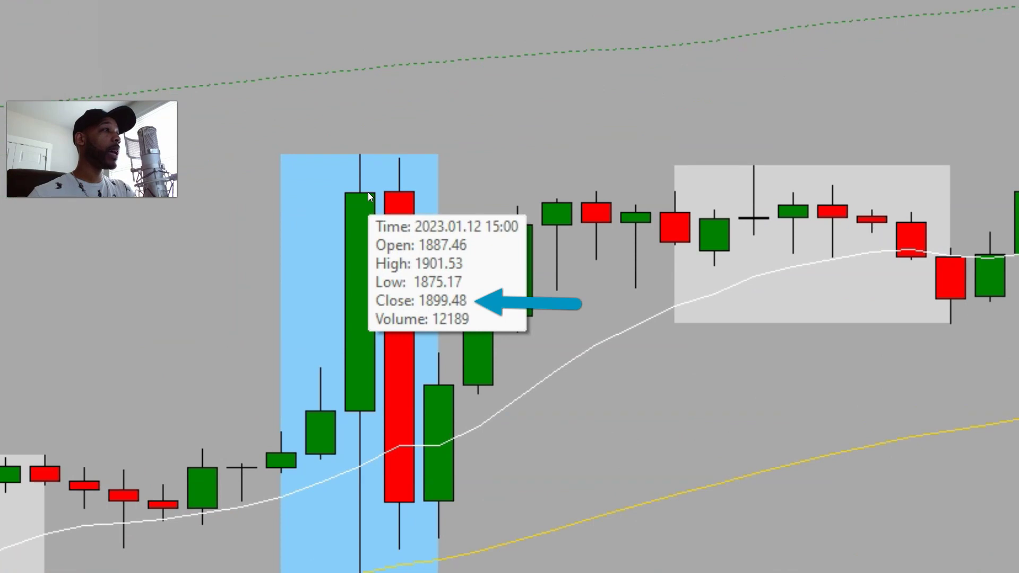
# Scroll to newer bars and zoom out twice to show more candles around the breakout.
pyautogui.scroll(-5, 821, 107)
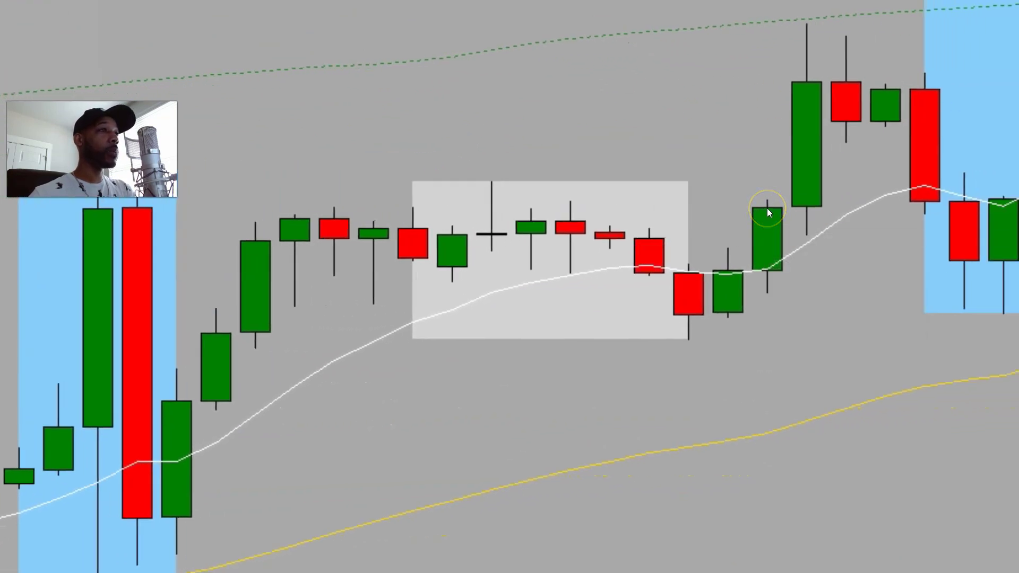
pyautogui.moveTo(768, 212)
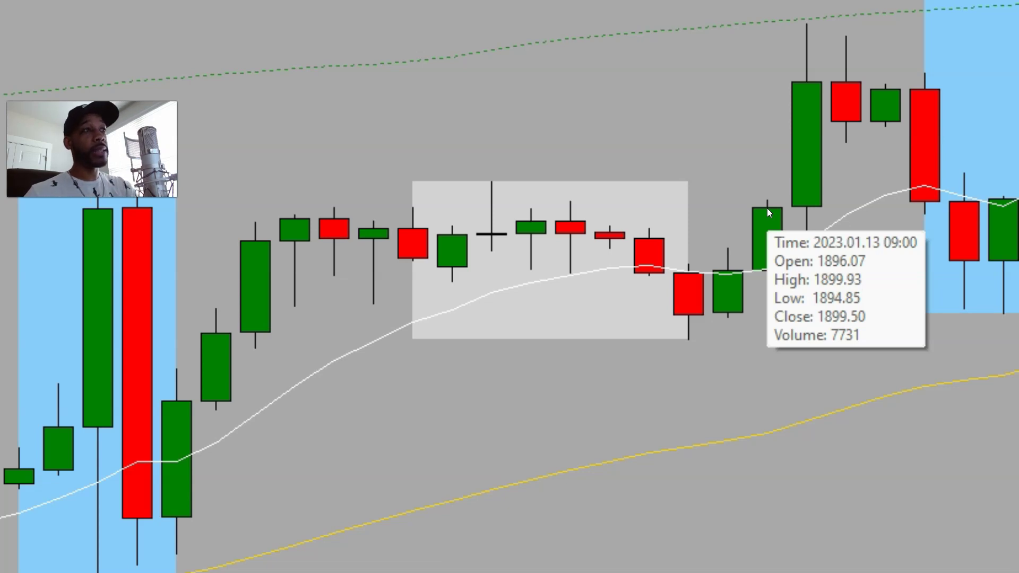
pyautogui.click(209, 12)
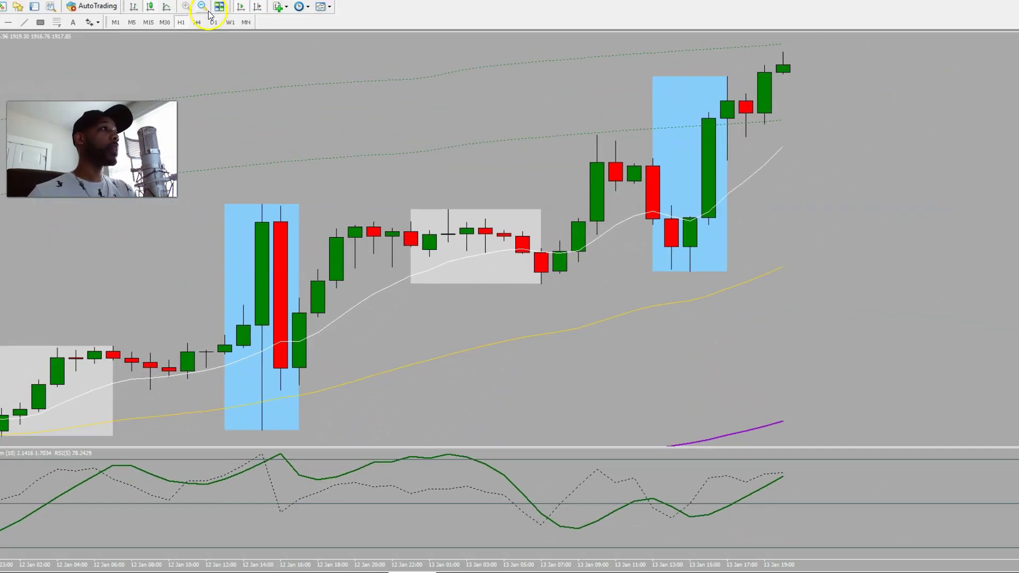
pyautogui.click(207, 9)
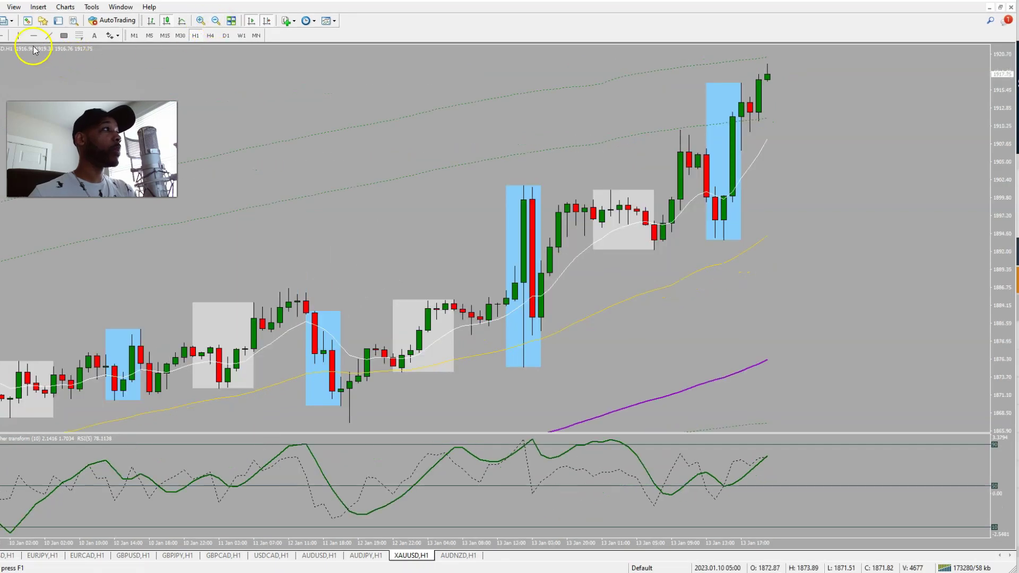
# Measure a price distance with the crosshair, then zoom out to show bars back to early January.
pyautogui.hotkey('ctrl', 'f')
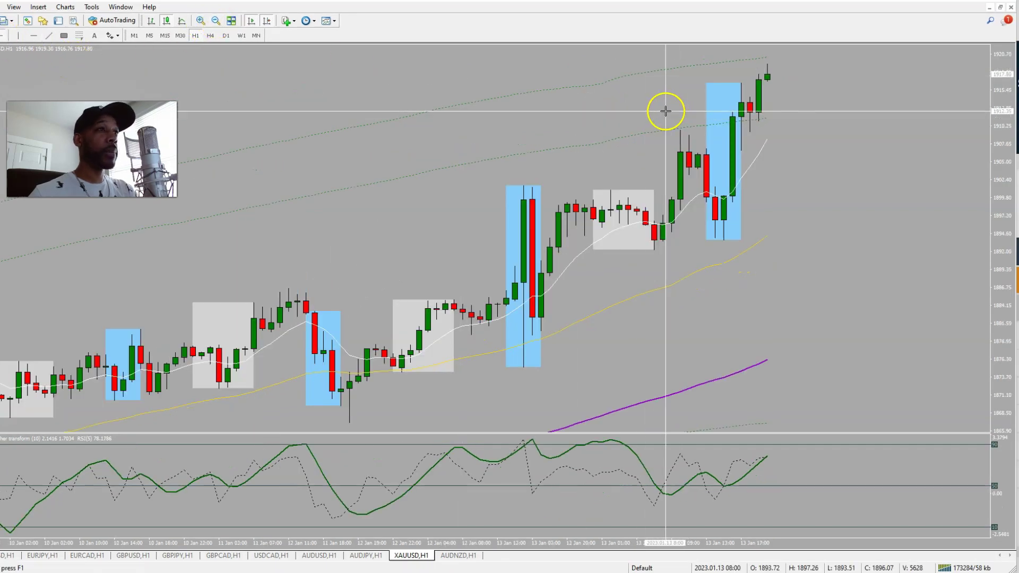
pyautogui.click(668, 109)
pyautogui.moveTo(669, 110); pyautogui.dragTo(671, 119)
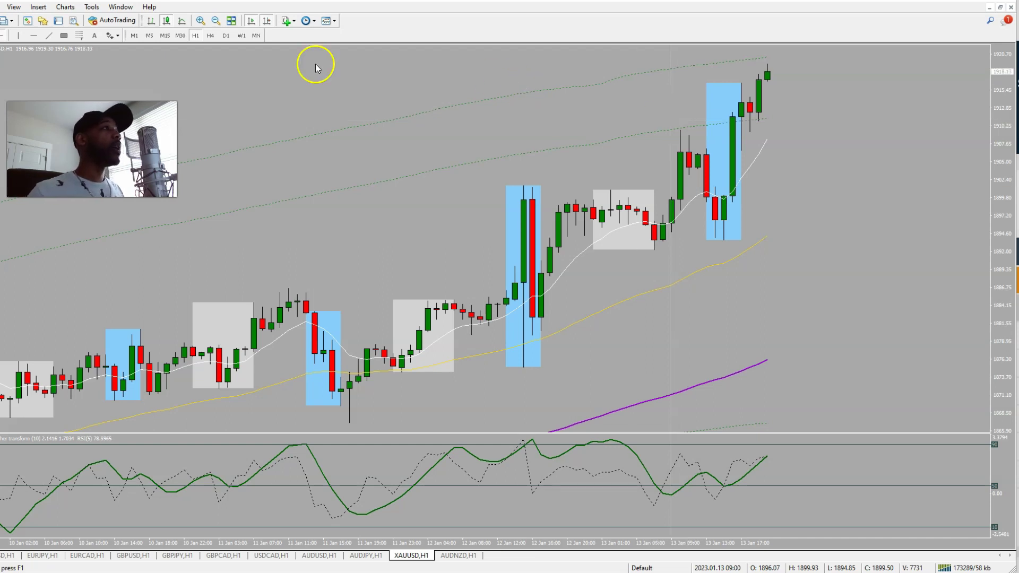
pyautogui.click(216, 21)
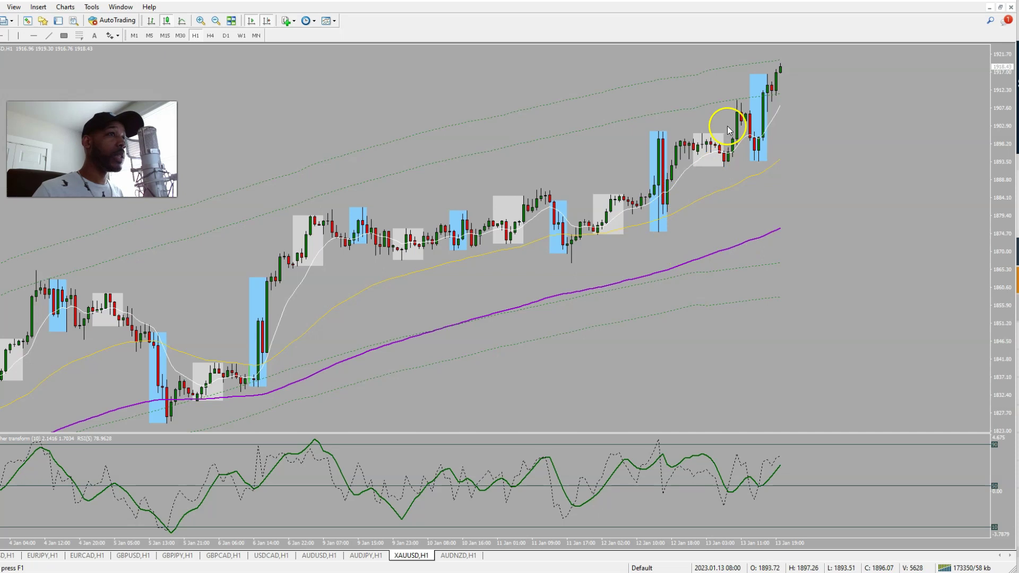
pyautogui.moveTo(736, 87)
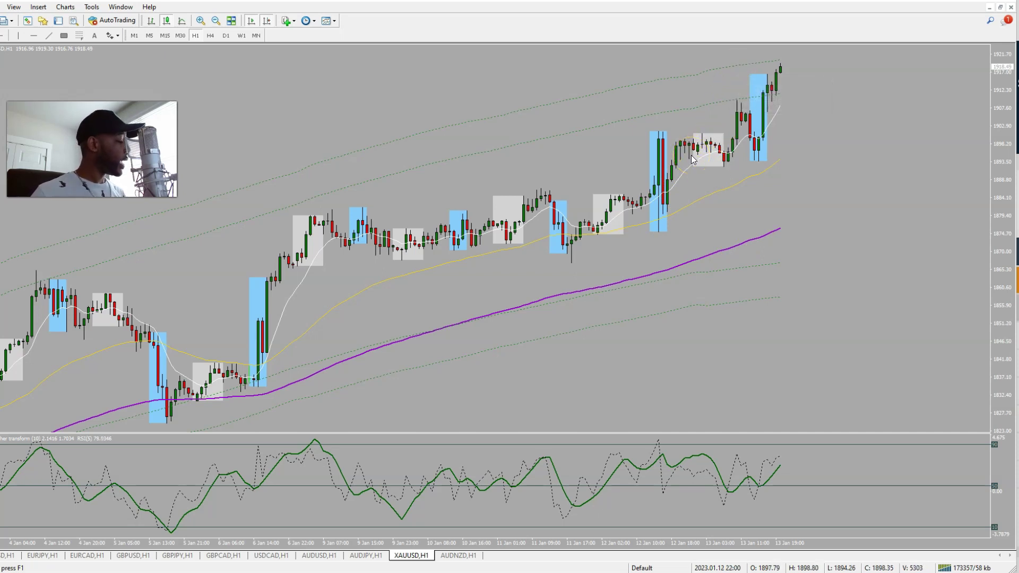
pyautogui.click(577, 210)
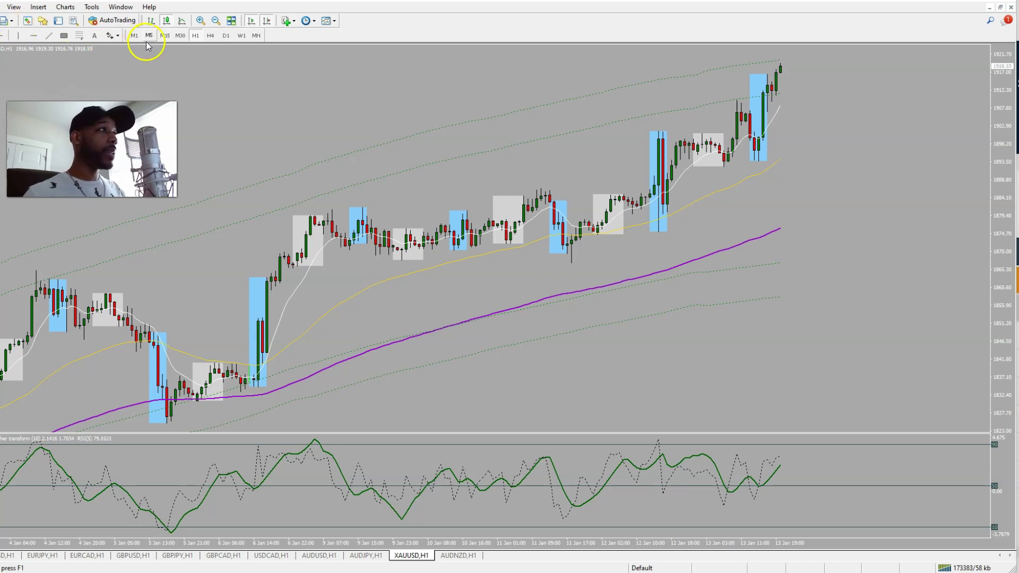
pyautogui.click(164, 37)
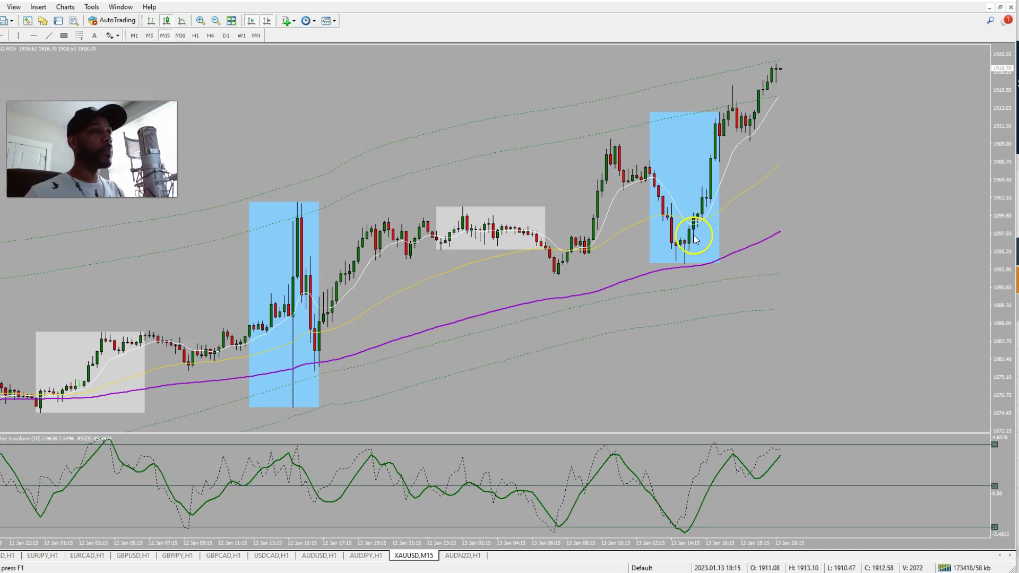
pyautogui.click(4, 35)
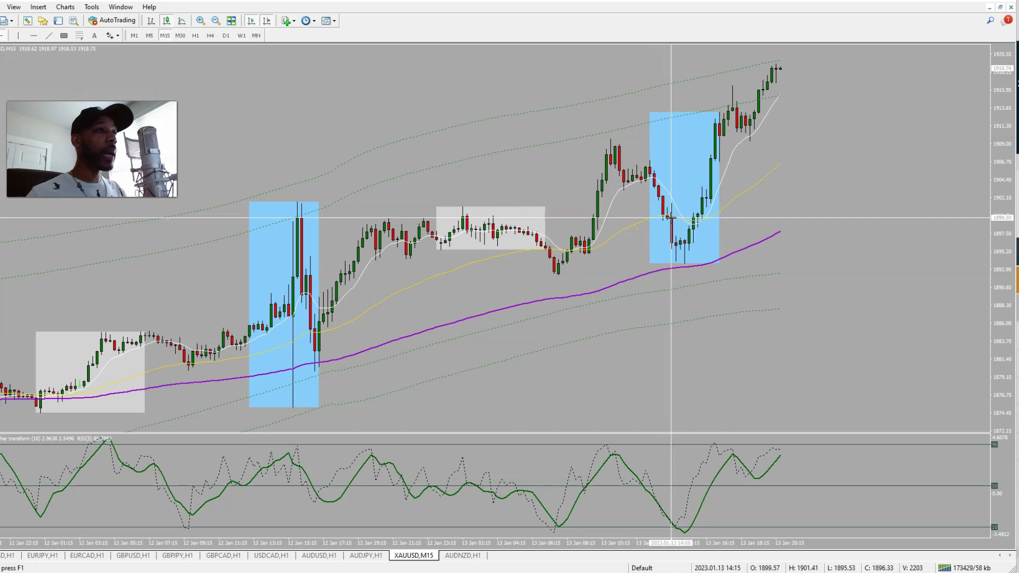
pyautogui.moveTo(670, 218); pyautogui.dragTo(688, 265)
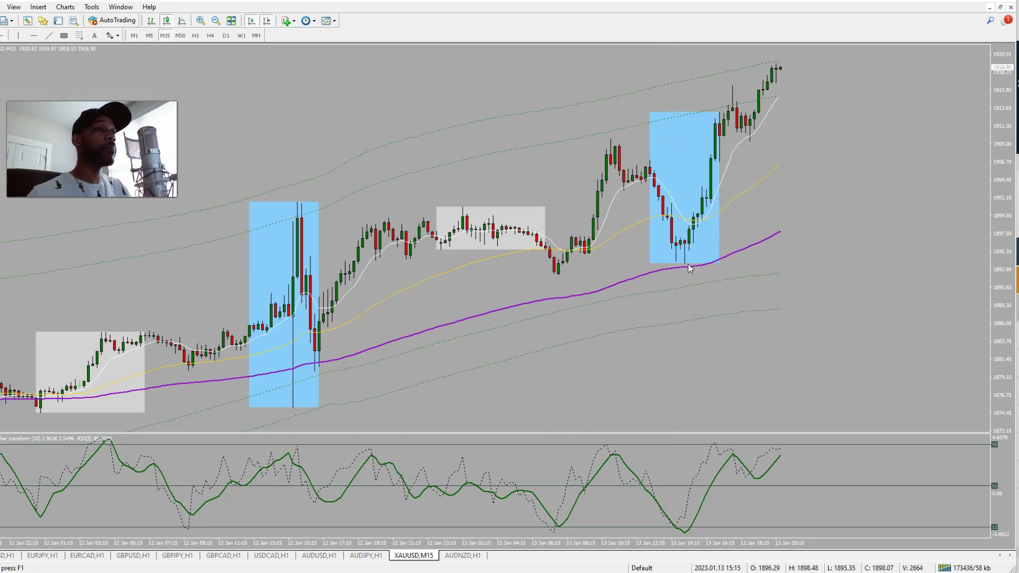
pyautogui.click(670, 233)
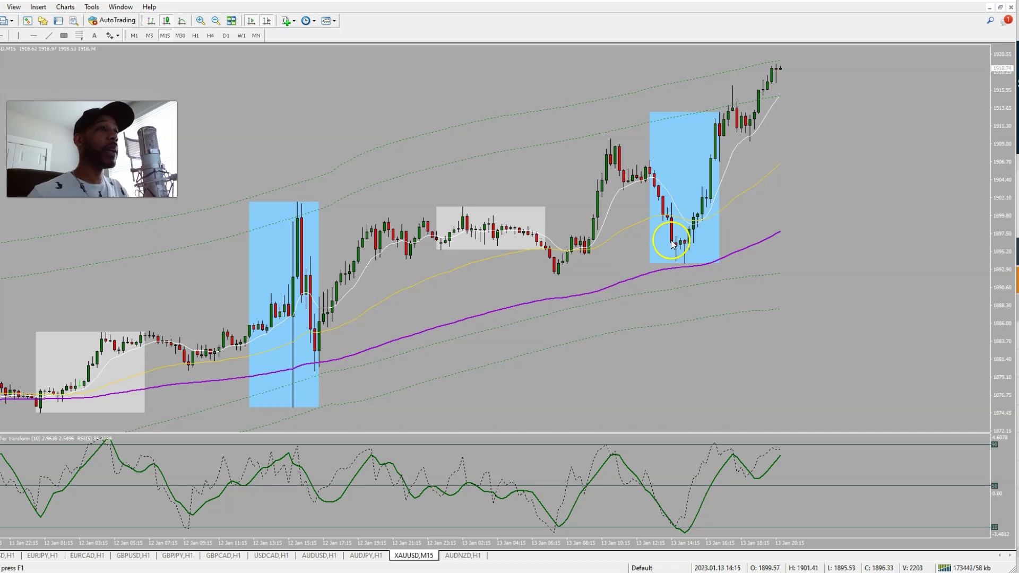
pyautogui.moveTo(613, 216)
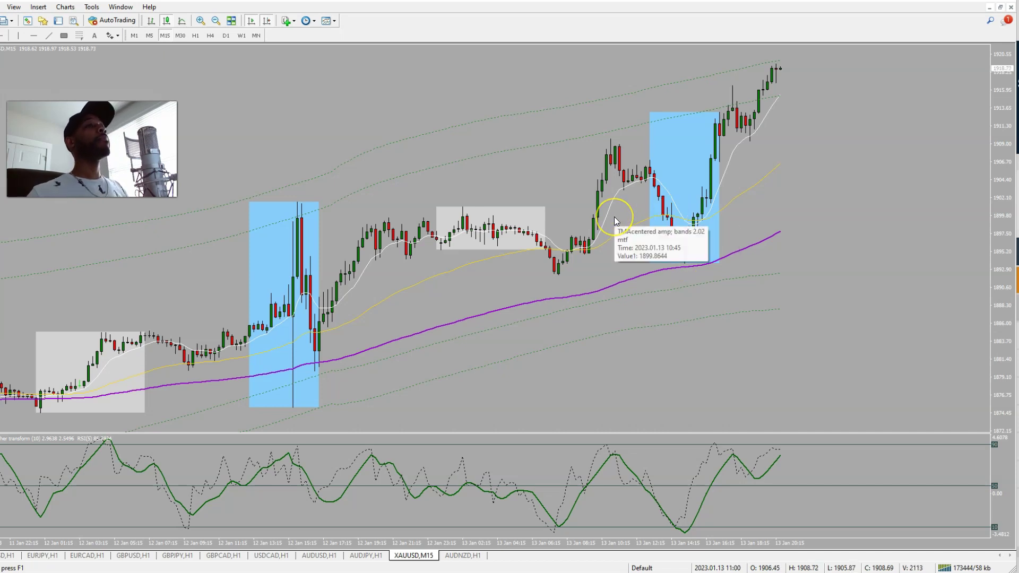
pyautogui.moveTo(703, 287)
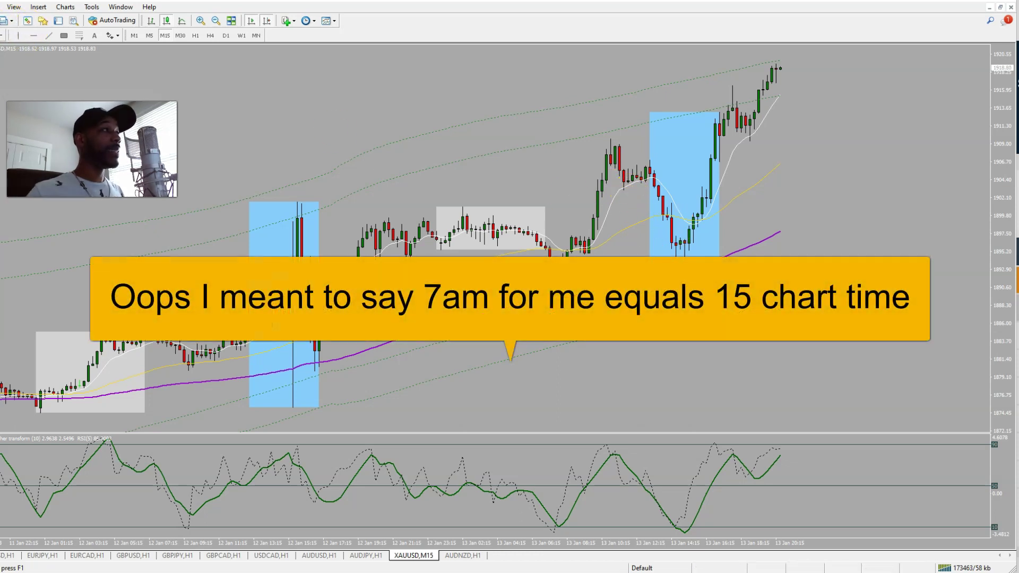
pyautogui.click(2, 44)
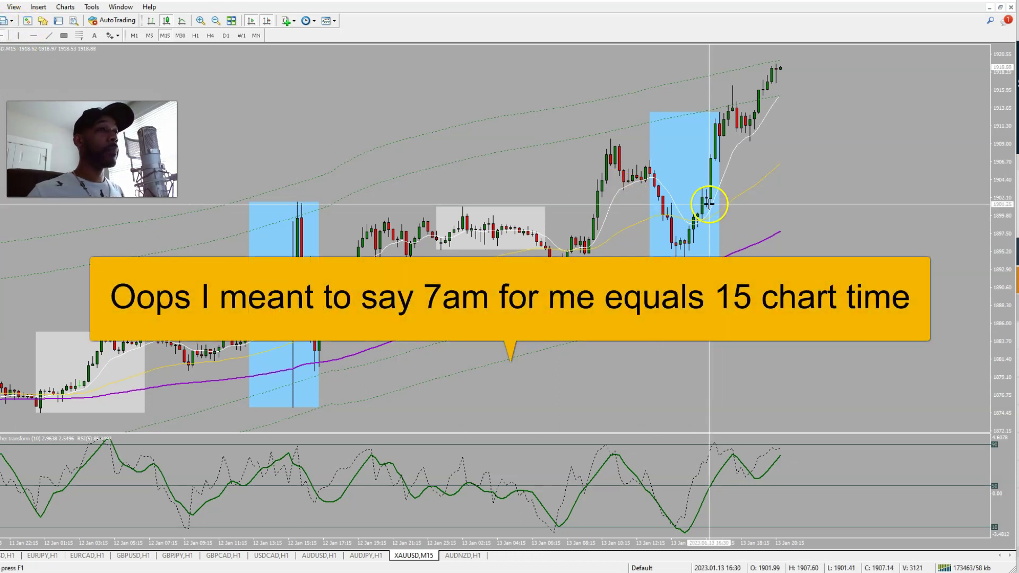
pyautogui.click(684, 186)
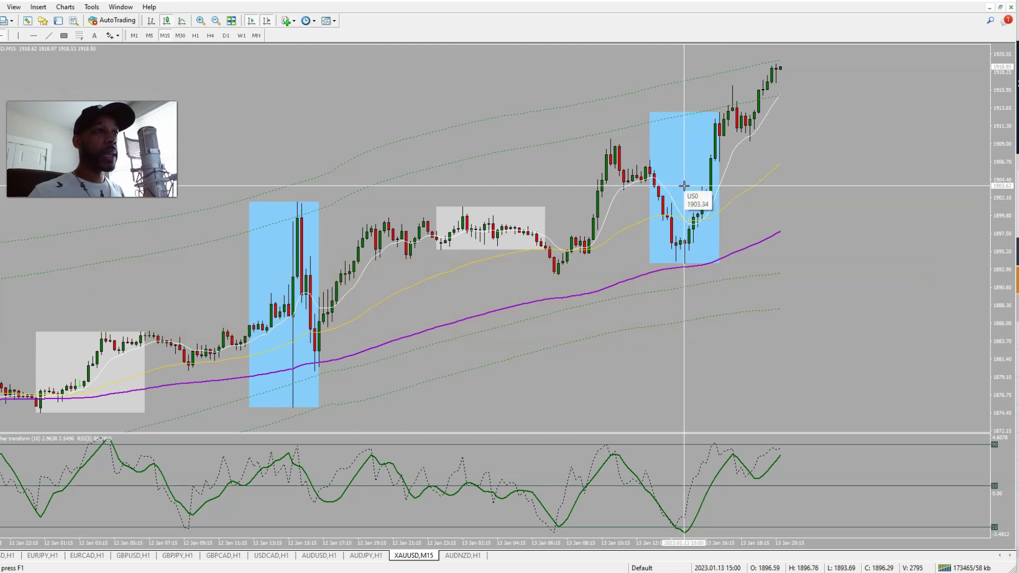
pyautogui.click(686, 243)
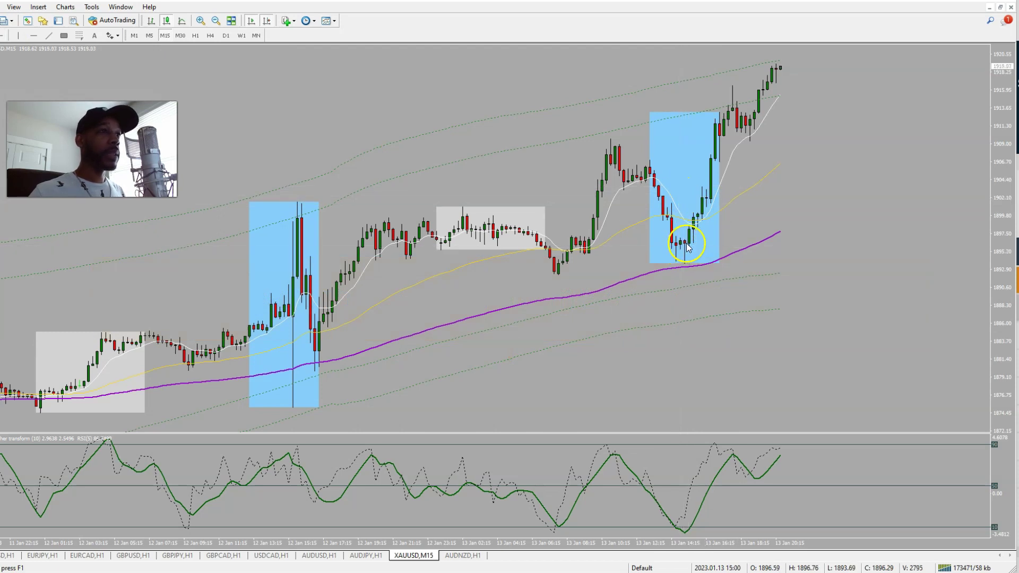
pyautogui.click(674, 240)
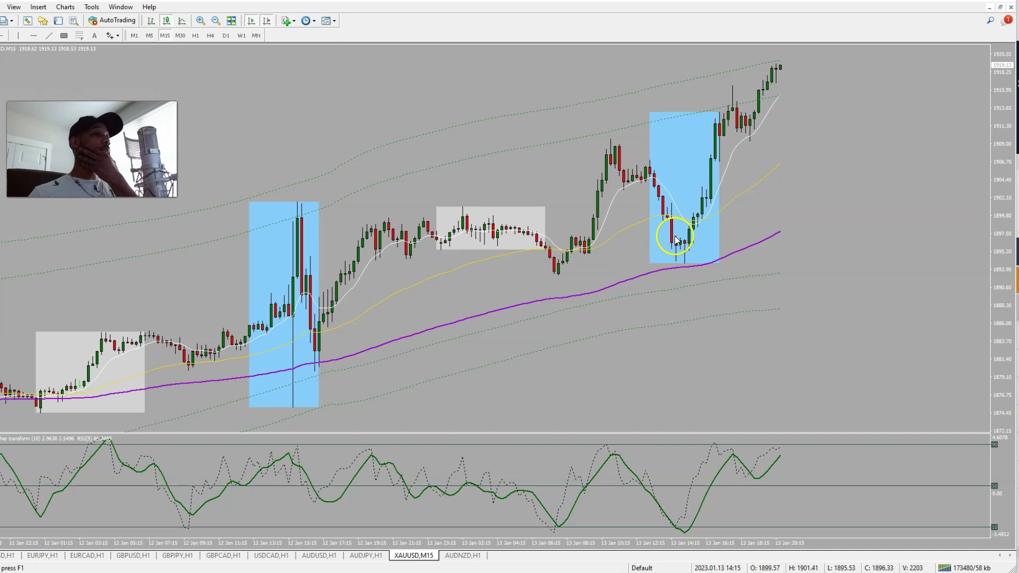
pyautogui.moveTo(685, 246)
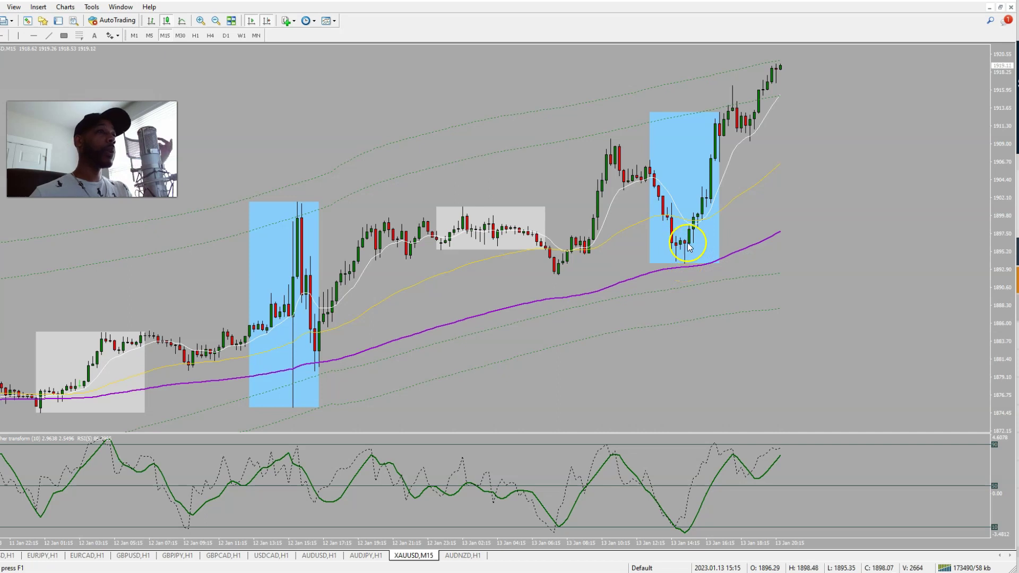
pyautogui.moveTo(746, 105)
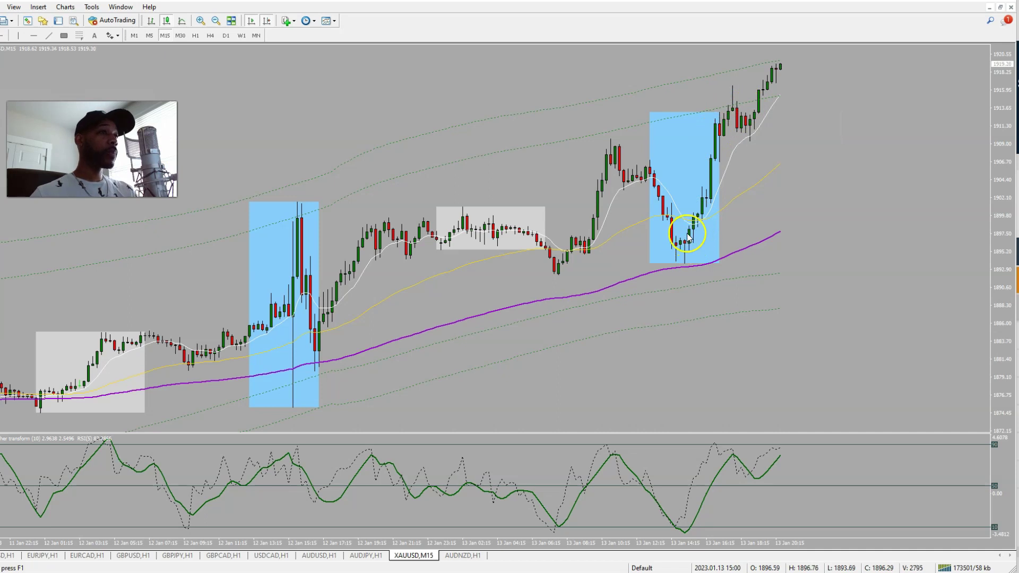
# Mark horizontal levels at 1897.65 and 1896.80, then switch XAUUSD to H1.
pyautogui.press('h')
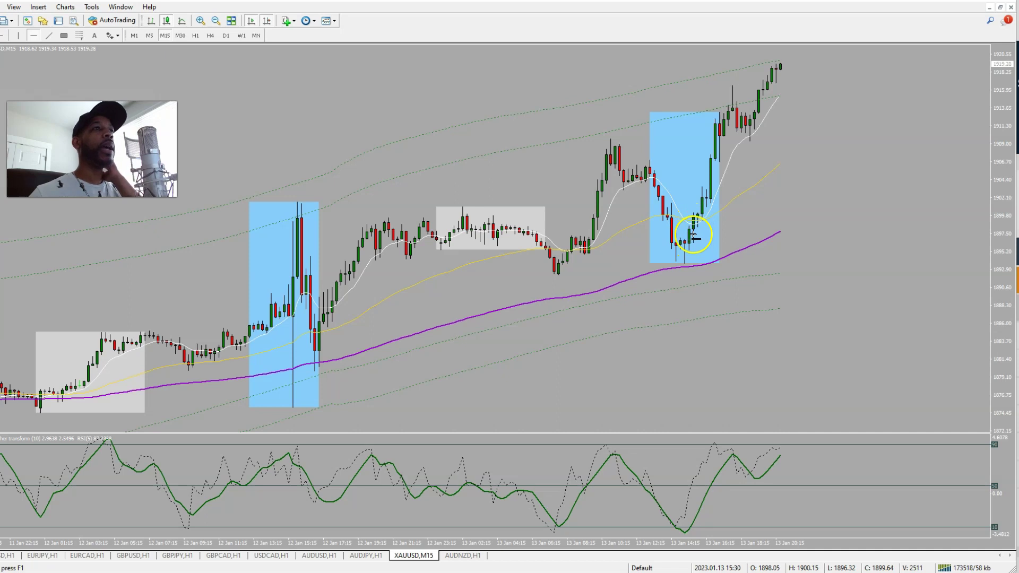
pyautogui.click(693, 232)
pyautogui.click(34, 35)
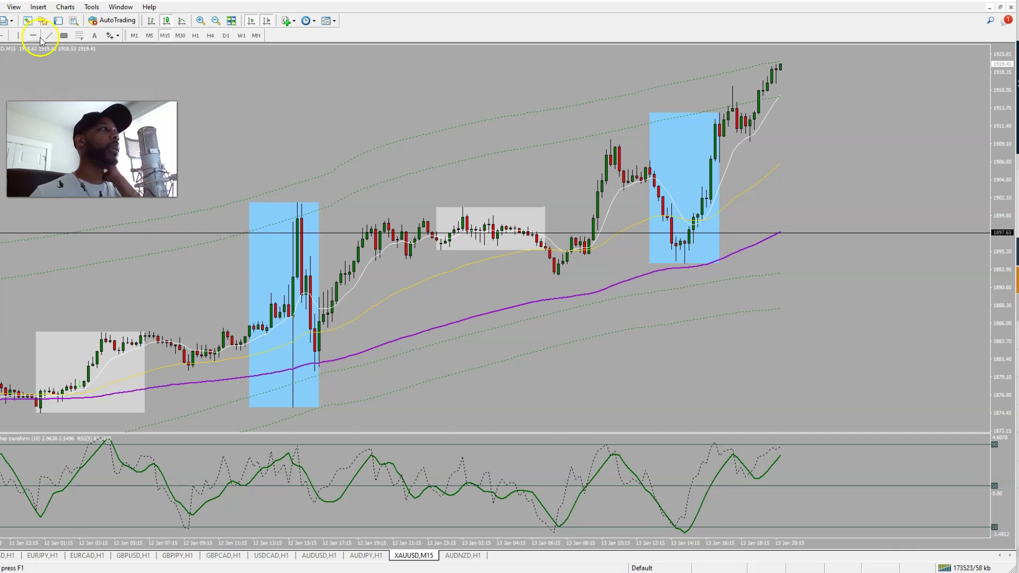
pyautogui.click(698, 239)
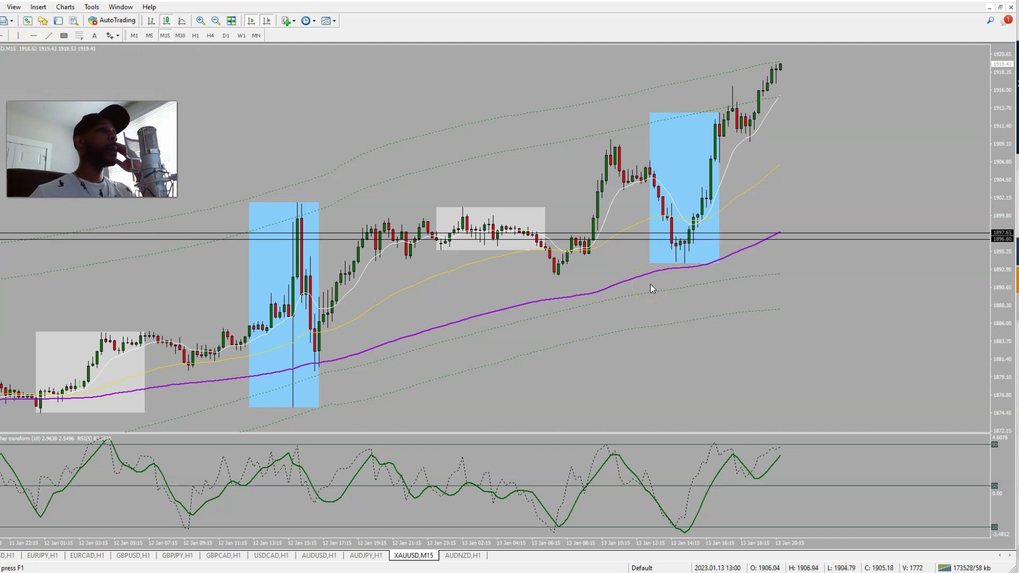
pyautogui.click(195, 35)
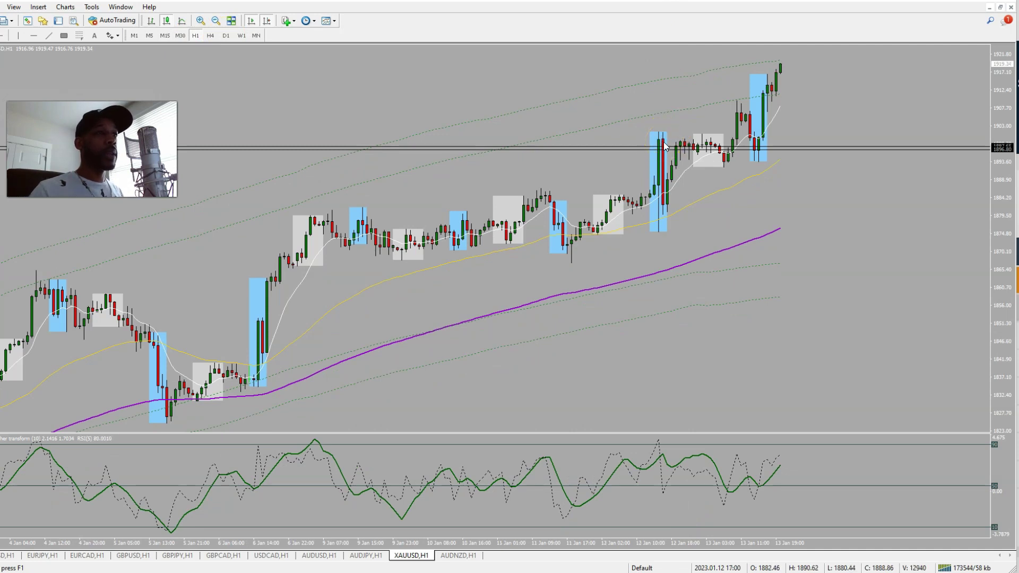
pyautogui.moveTo(716, 155)
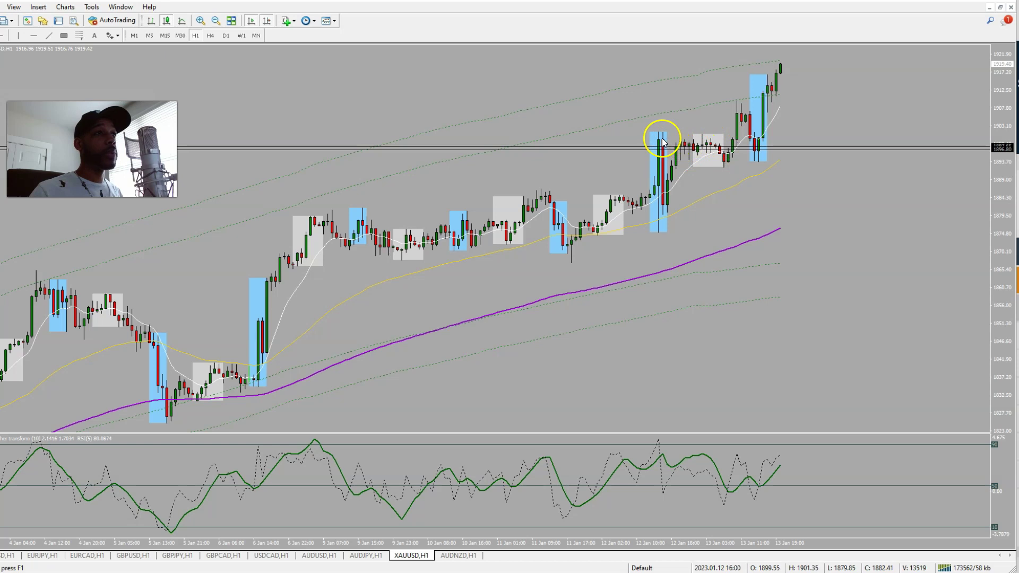
pyautogui.moveTo(659, 143)
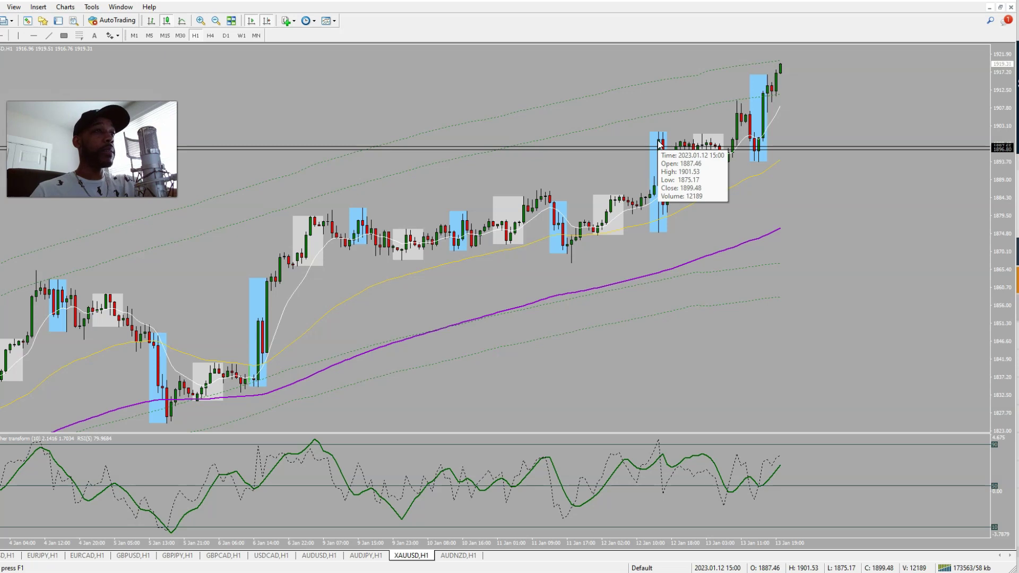
pyautogui.click(731, 143)
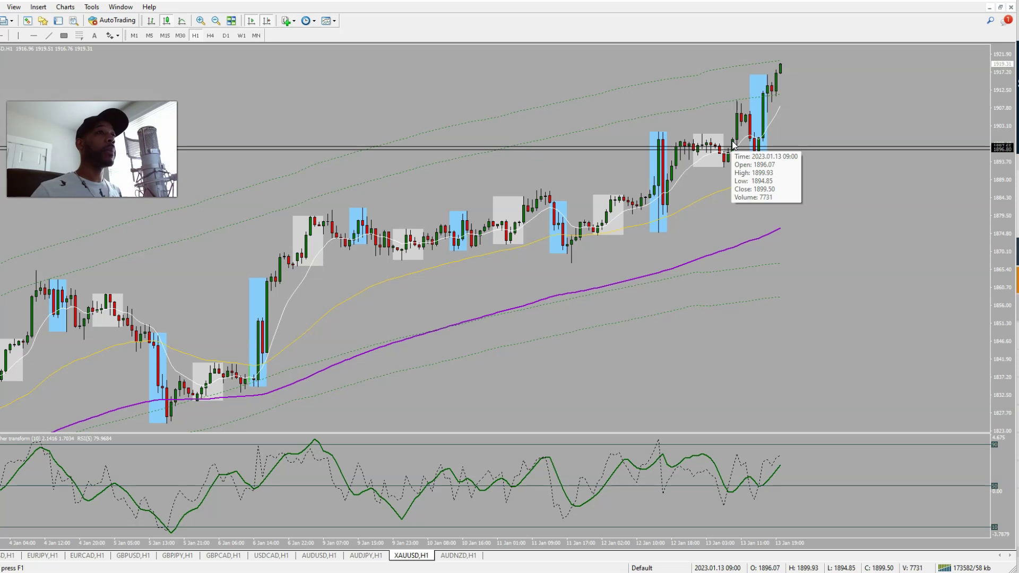
pyautogui.click(735, 178)
# Switch XAUUSD to M15 and place a horizontal level at 1911.61 on the 16:45 breakout candle.
pyautogui.click(137, 34)
pyautogui.click(165, 35)
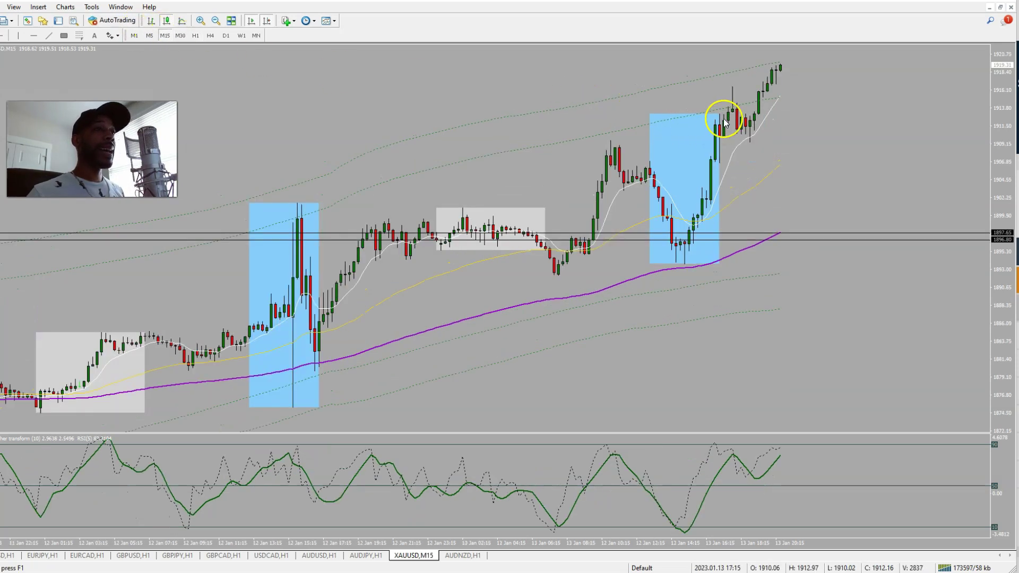
pyautogui.click(33, 35)
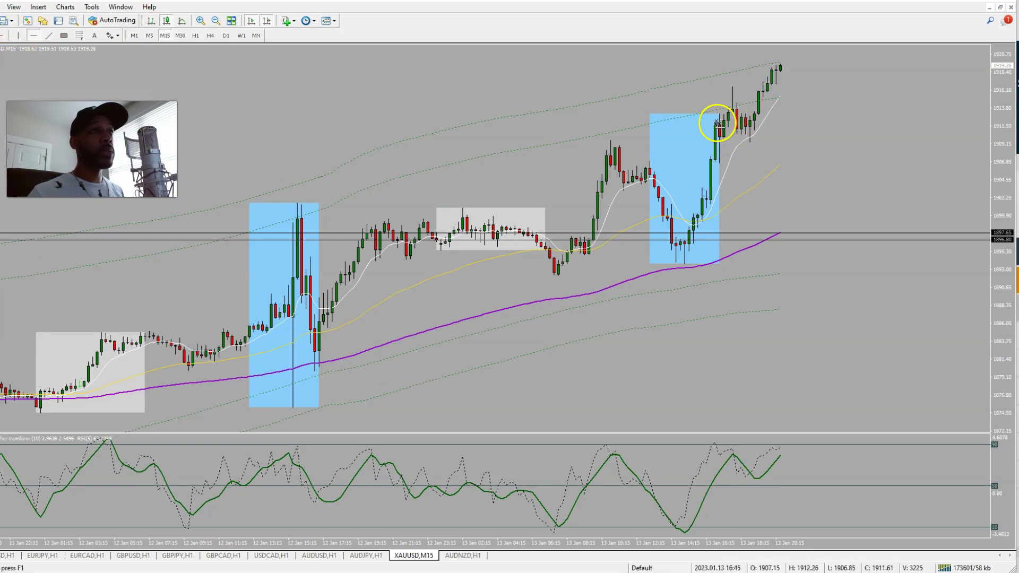
pyautogui.click(716, 125)
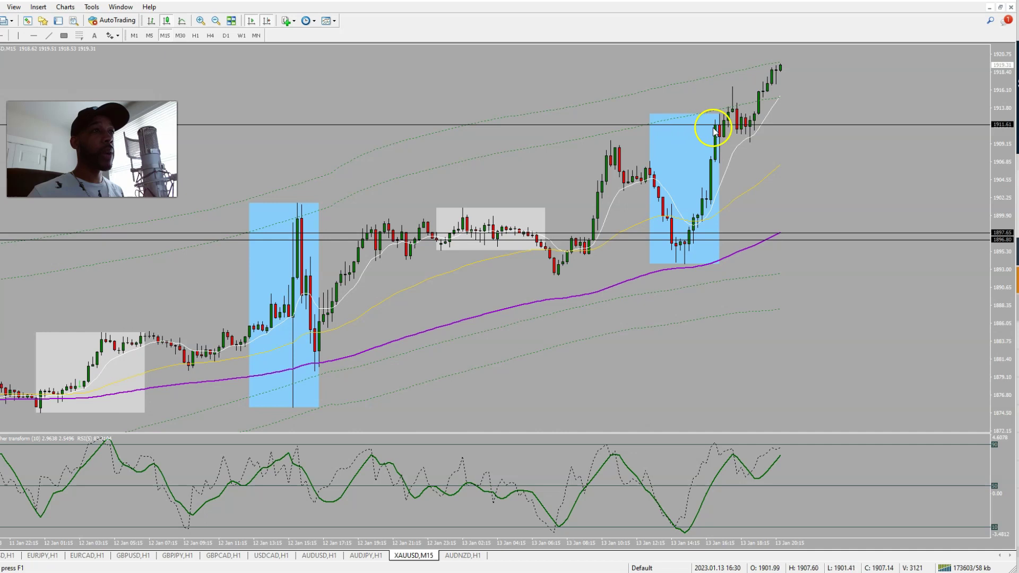
pyautogui.moveTo(716, 130)
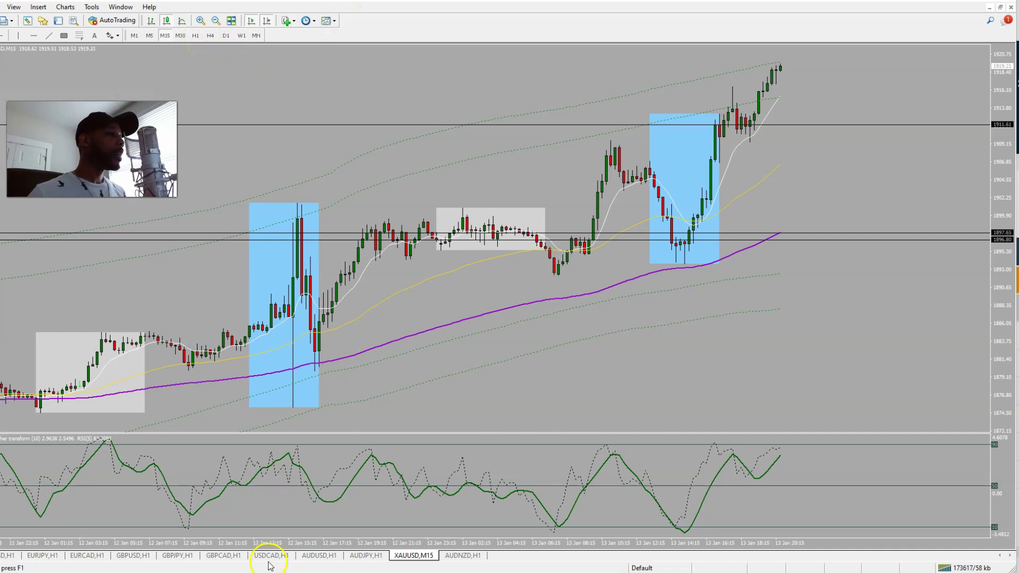
# Open EURJPY H1, scroll back, and box the 9–10 Jan pullback candles with a rectangle.
pyautogui.click(54, 558)
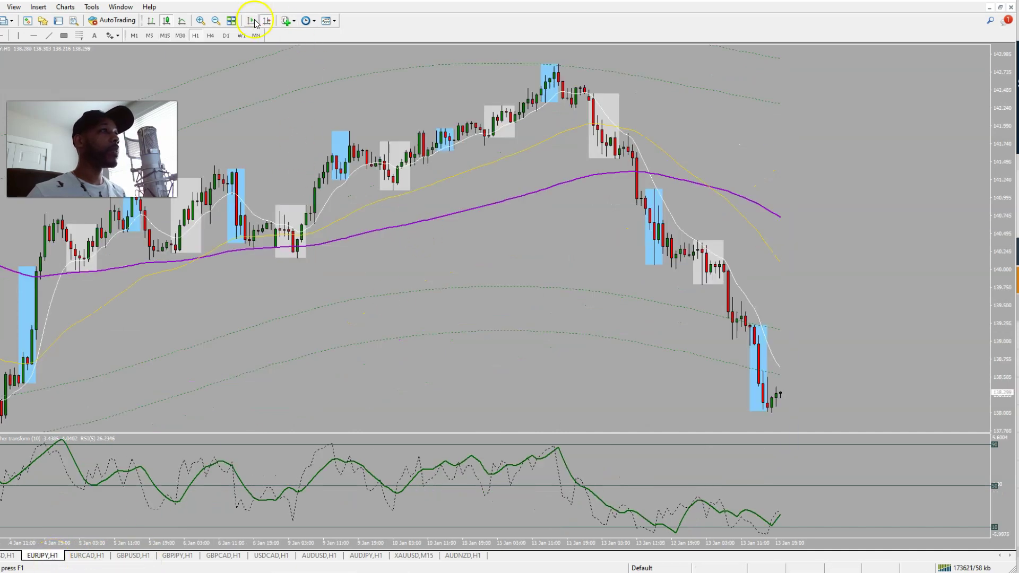
pyautogui.moveTo(313, 199); pyautogui.dragTo(538, 225)
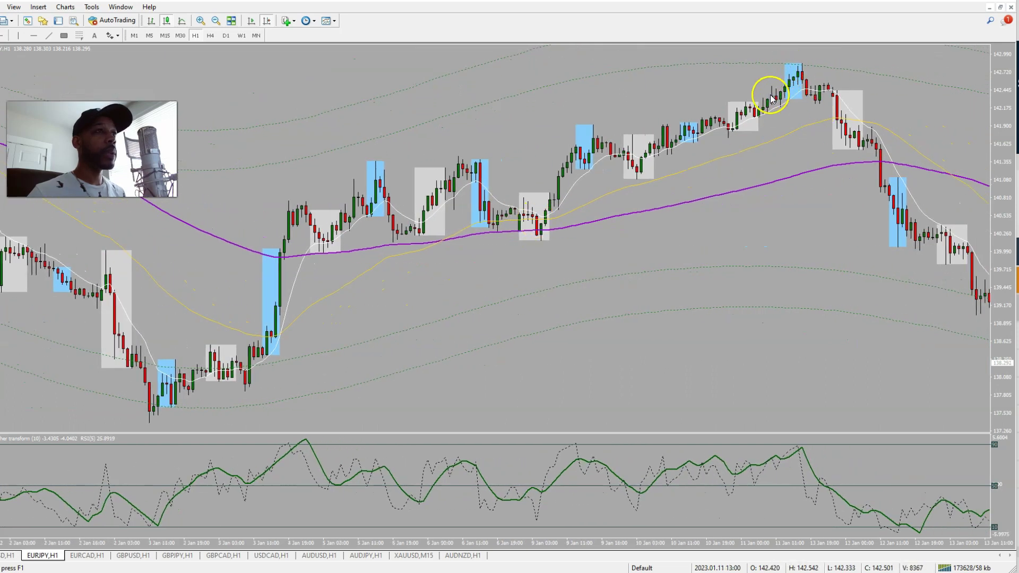
pyautogui.click(63, 35)
pyautogui.moveTo(536, 112); pyautogui.dragTo(716, 192)
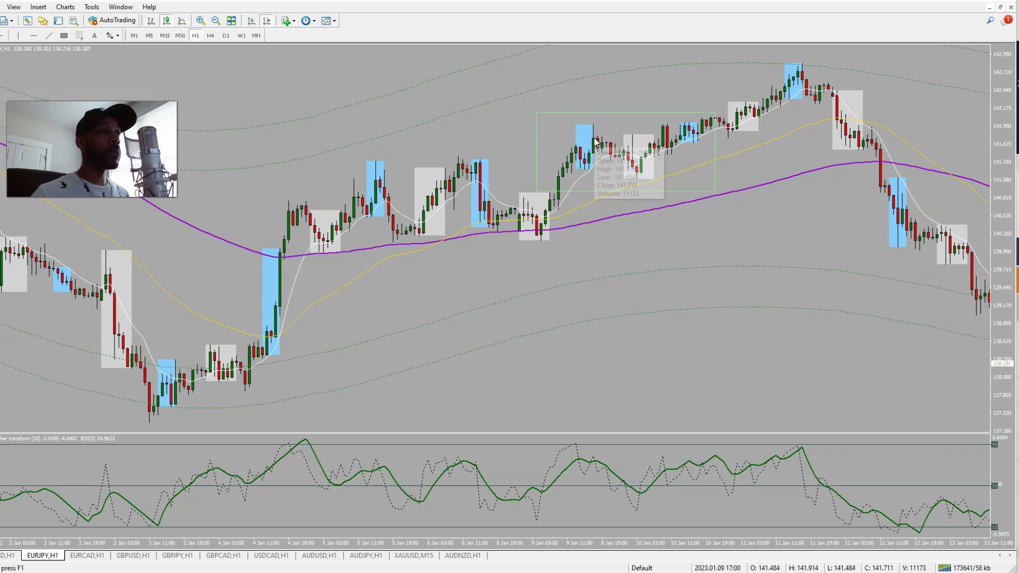
pyautogui.moveTo(607, 152)
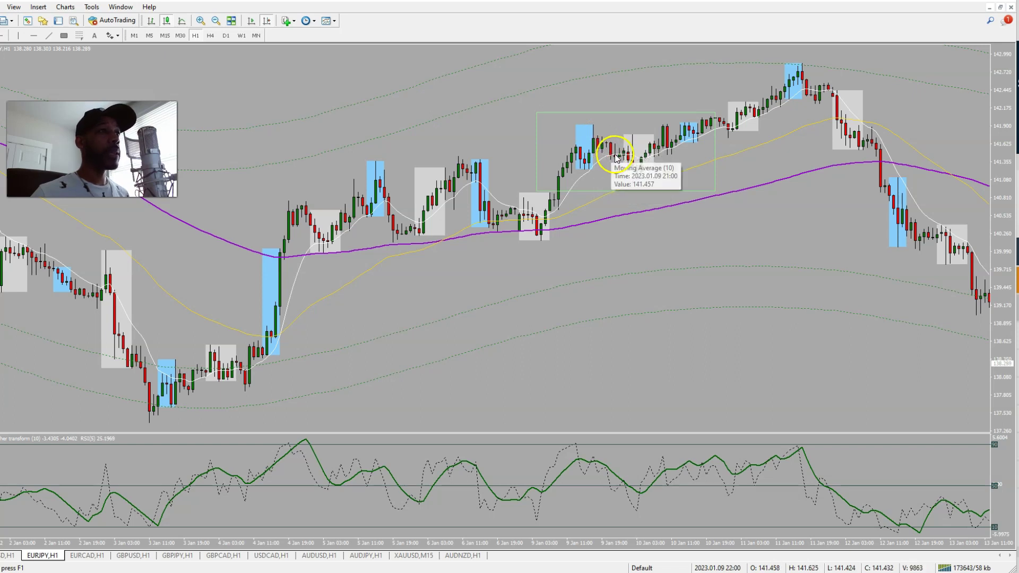
pyautogui.moveTo(652, 154)
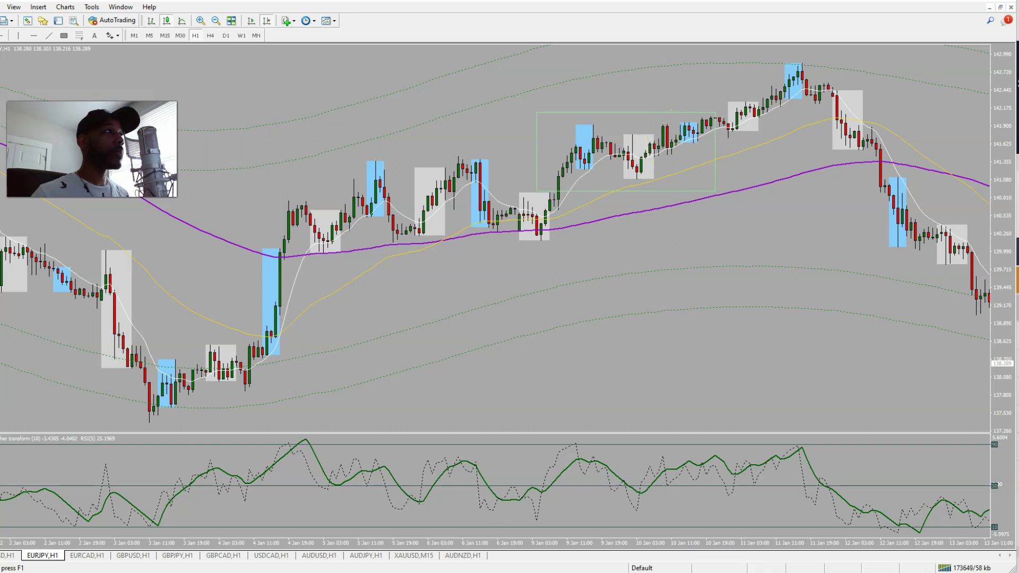
pyautogui.middleClick(431, 83)
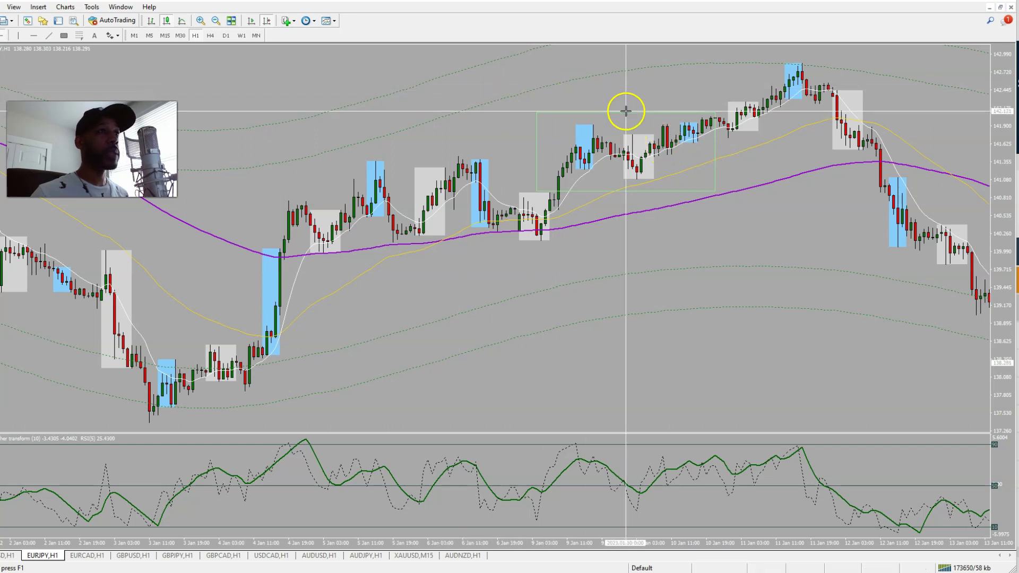
# Place a horizontal level at 141.709 on EURJPY H1, then switch to M15.
pyautogui.middleClick(663, 104)
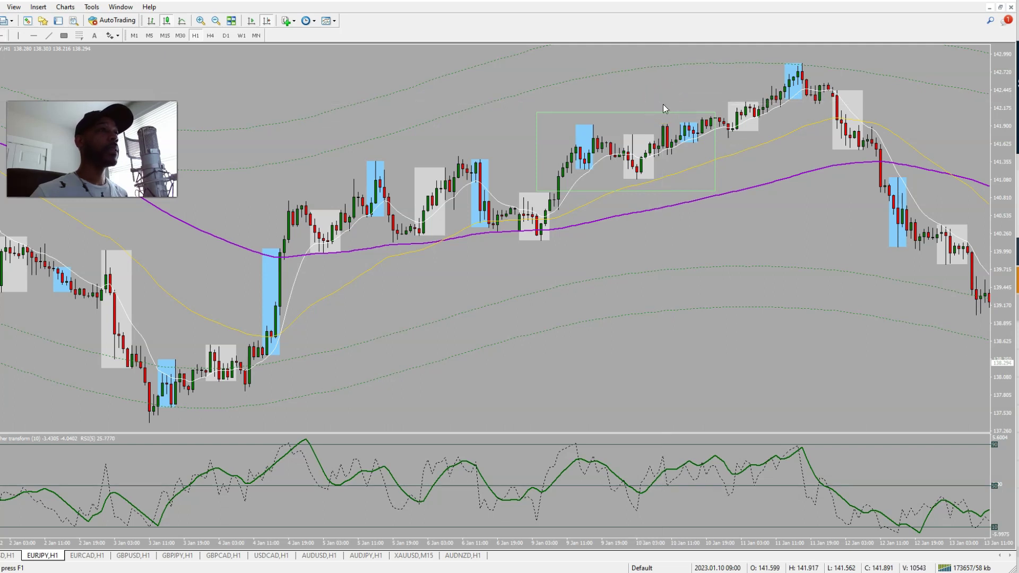
pyautogui.click(33, 41)
pyautogui.click(609, 139)
pyautogui.moveTo(583, 143); pyautogui.dragTo(589, 142)
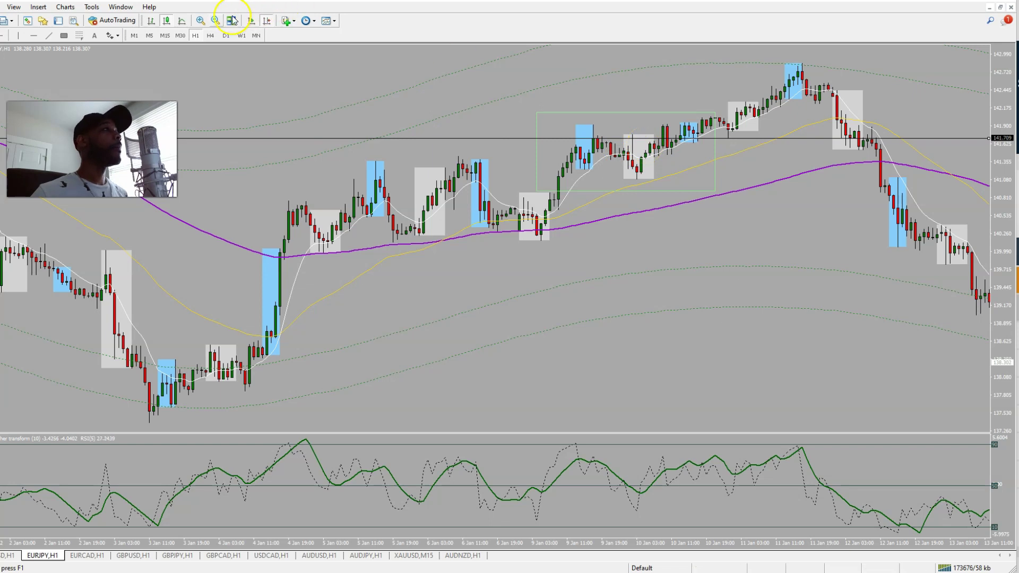
pyautogui.click(165, 35)
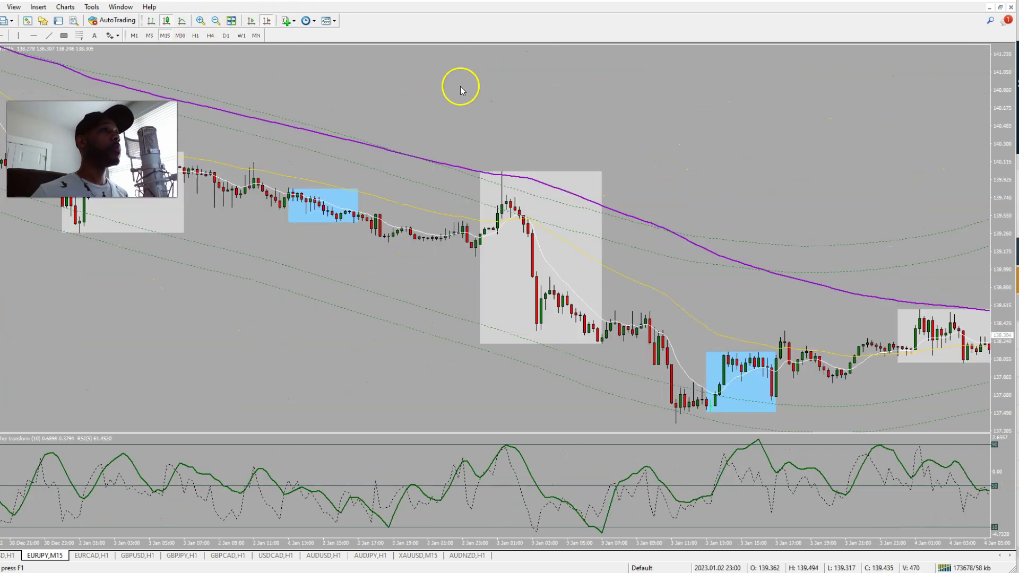
# Scroll to 10 Jan and place a horizontal level at 141.528 on EURJPY M15.
pyautogui.hscroll(15, 330, 96)
pyautogui.hscroll(20, 353, 150)
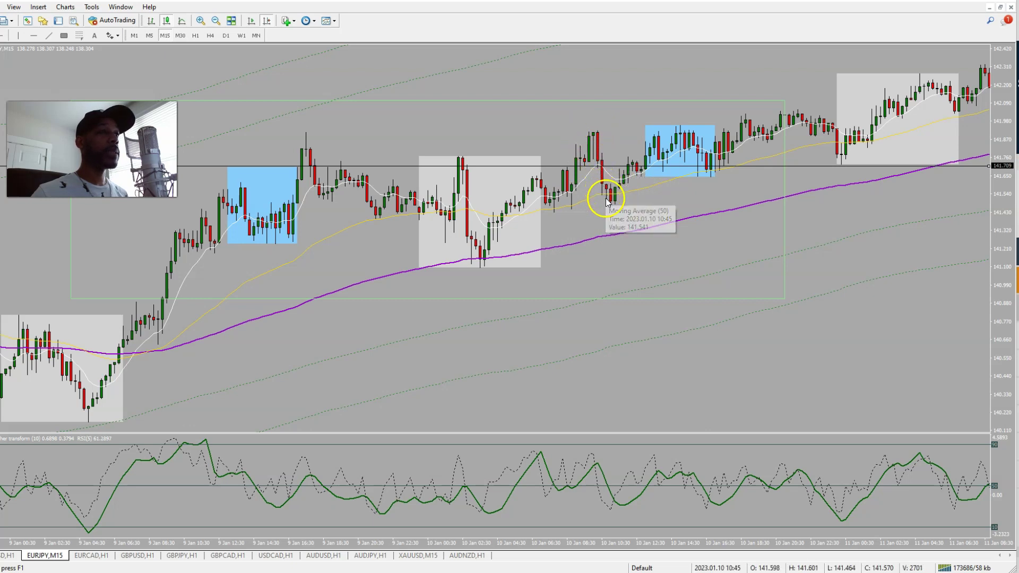
pyautogui.moveTo(610, 200)
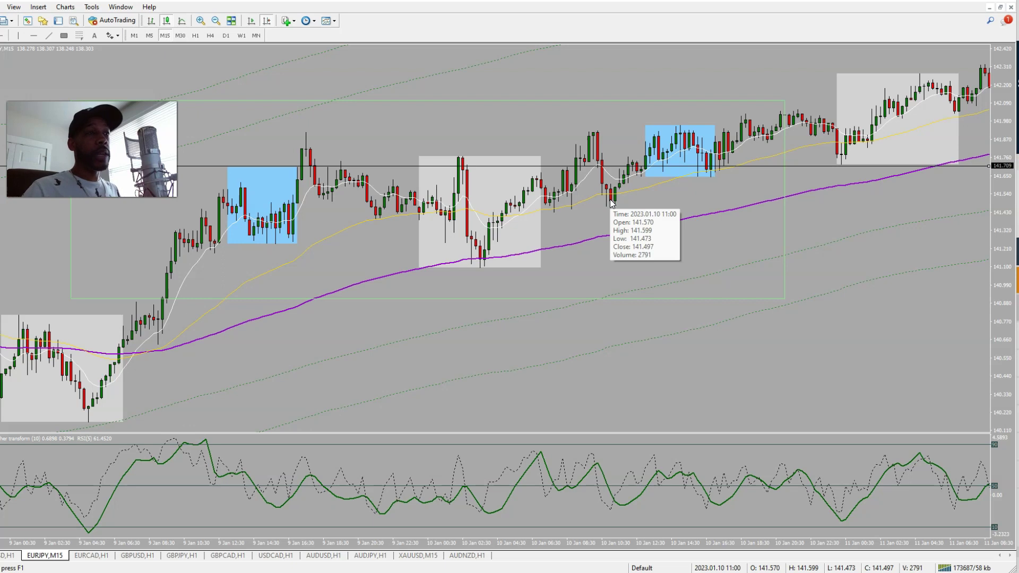
pyautogui.click(621, 224)
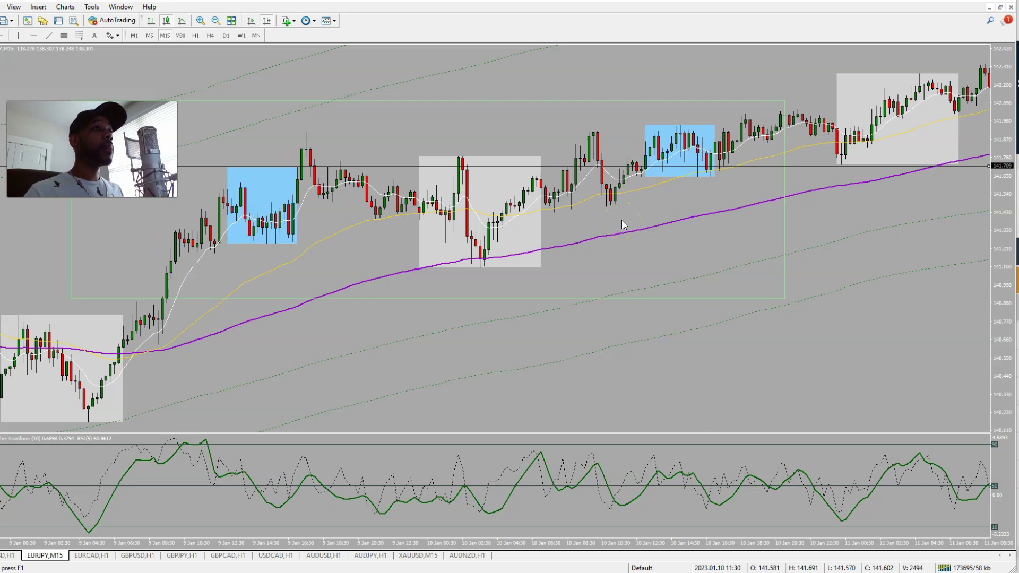
pyautogui.click(616, 213)
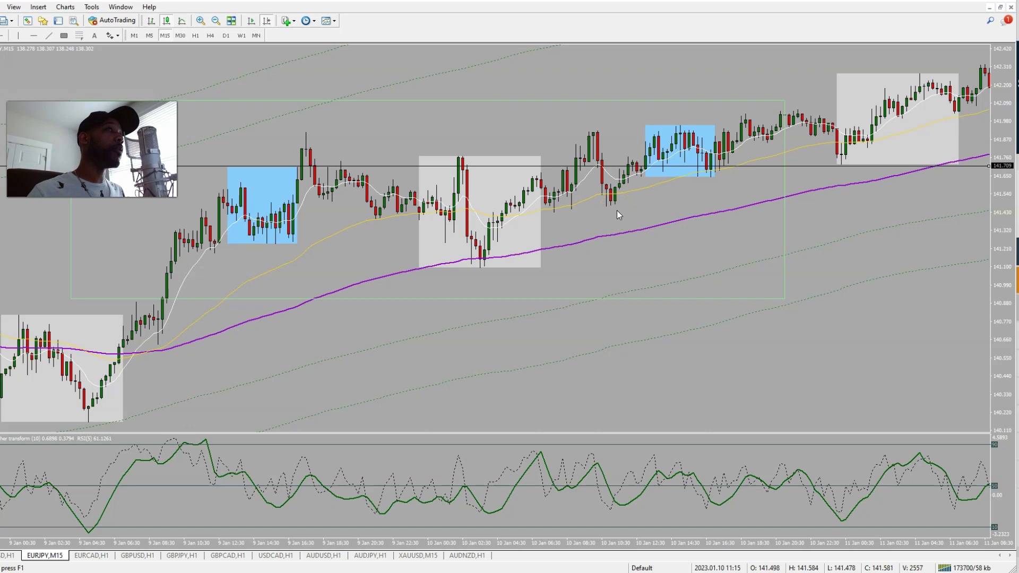
pyautogui.moveTo(600, 173)
pyautogui.mouseDown()
pyautogui.moveTo(598, 143)
pyautogui.moveTo(610, 196)
pyautogui.mouseUp()
pyautogui.moveTo(610, 196)
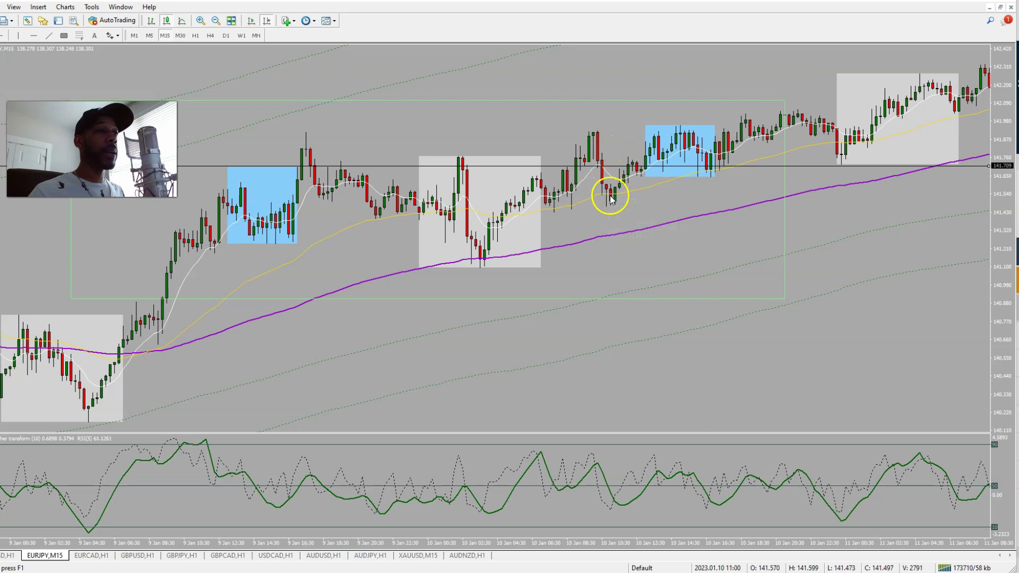
pyautogui.click(34, 35)
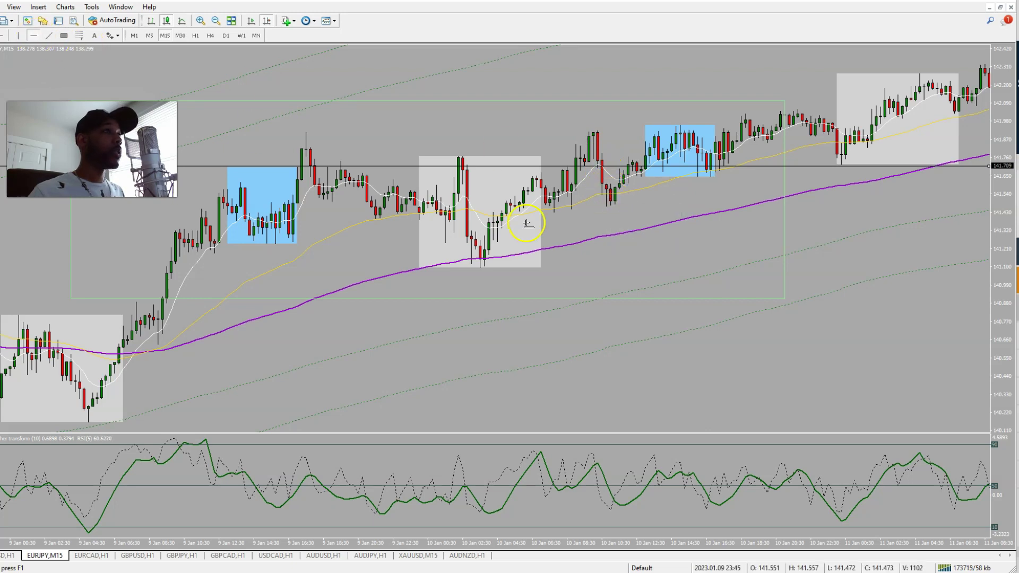
pyautogui.moveTo(616, 208); pyautogui.dragTo(611, 196)
pyautogui.click(437, 121)
pyautogui.click(298, 157)
# Measure the price move up from the 141.528 level with the crosshair, then switch to M30.
pyautogui.click(3, 35)
pyautogui.moveTo(632, 194); pyautogui.dragTo(744, 119)
pyautogui.moveTo(441, 66); pyautogui.dragTo(190, 81)
pyautogui.click(3, 35)
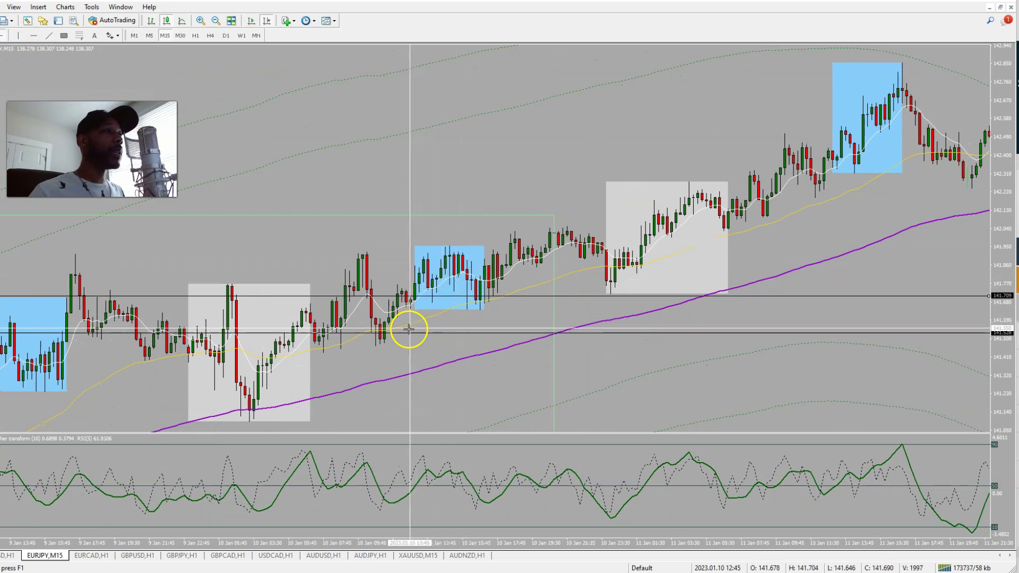
pyautogui.moveTo(404, 333); pyautogui.dragTo(901, 65)
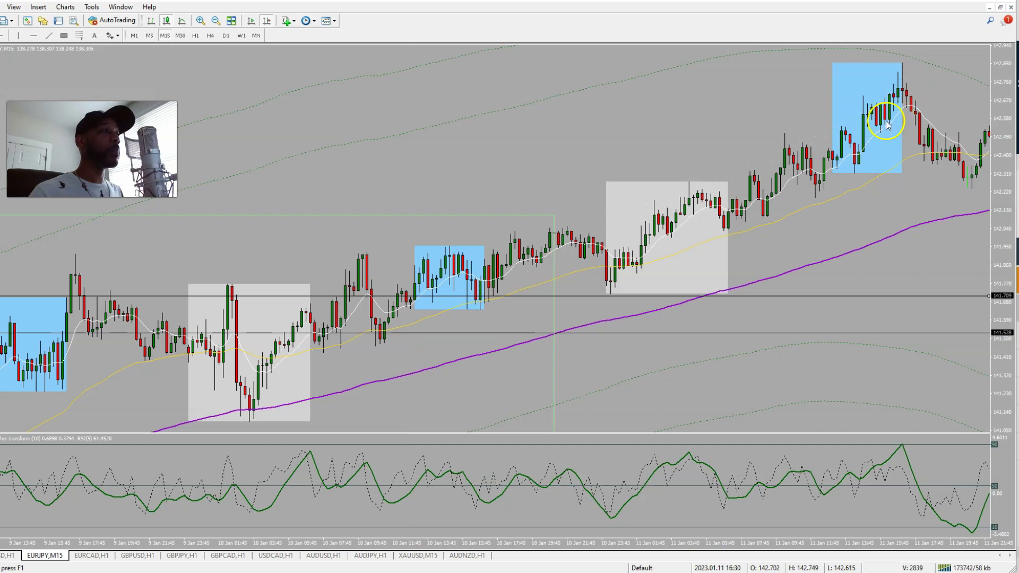
pyautogui.click(185, 37)
# Return EURJPY to H1 with chart shift on, then open the XAUUSD M15 chart with the crosshair.
pyautogui.click(195, 35)
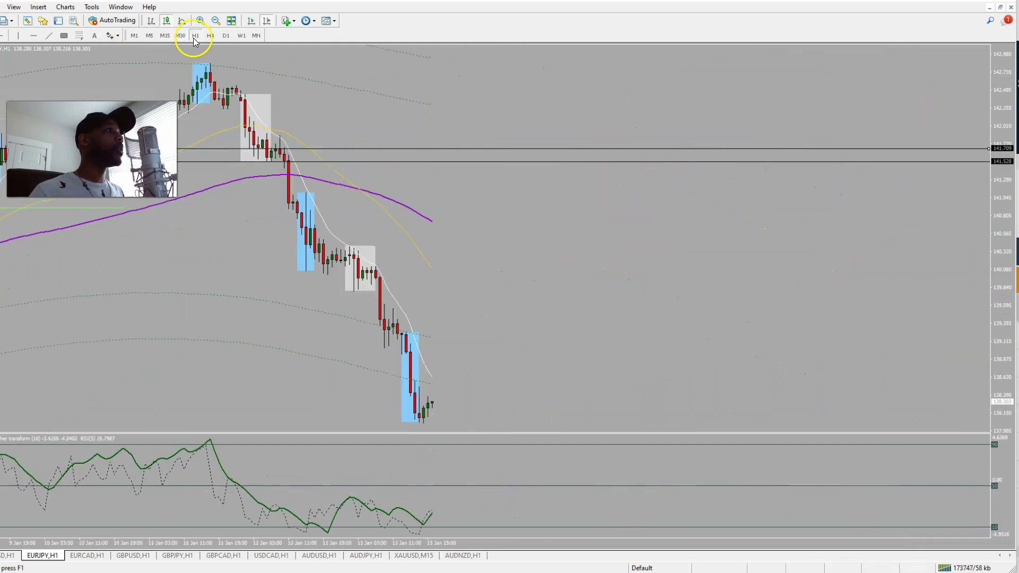
pyautogui.click(257, 24)
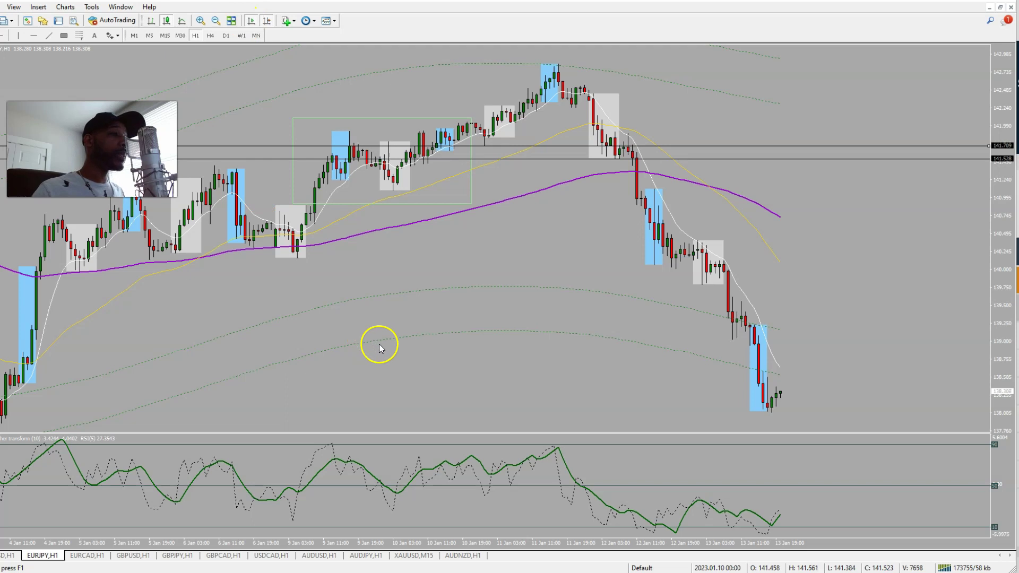
pyautogui.click(425, 554)
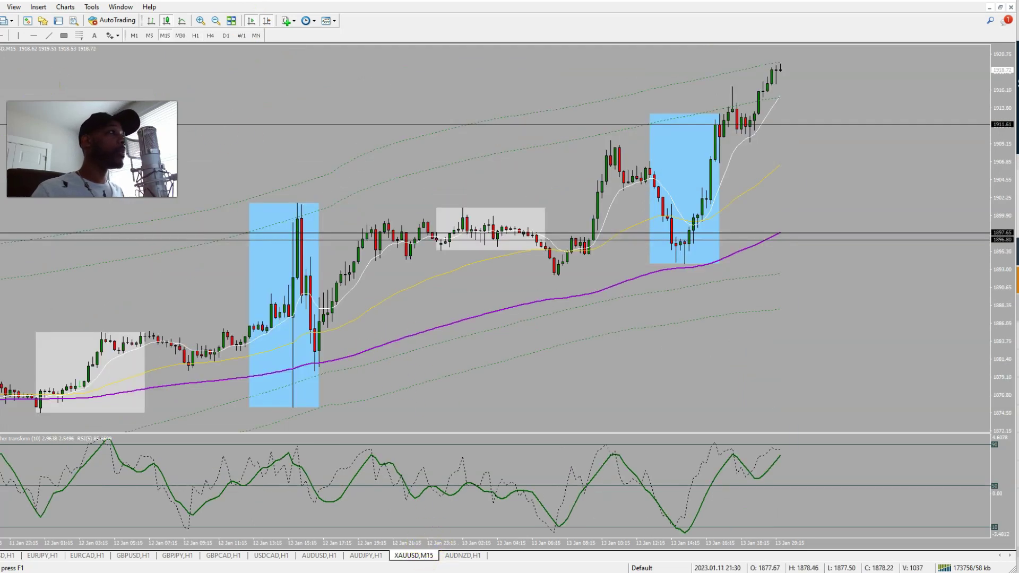
pyautogui.middleClick(846, 223)
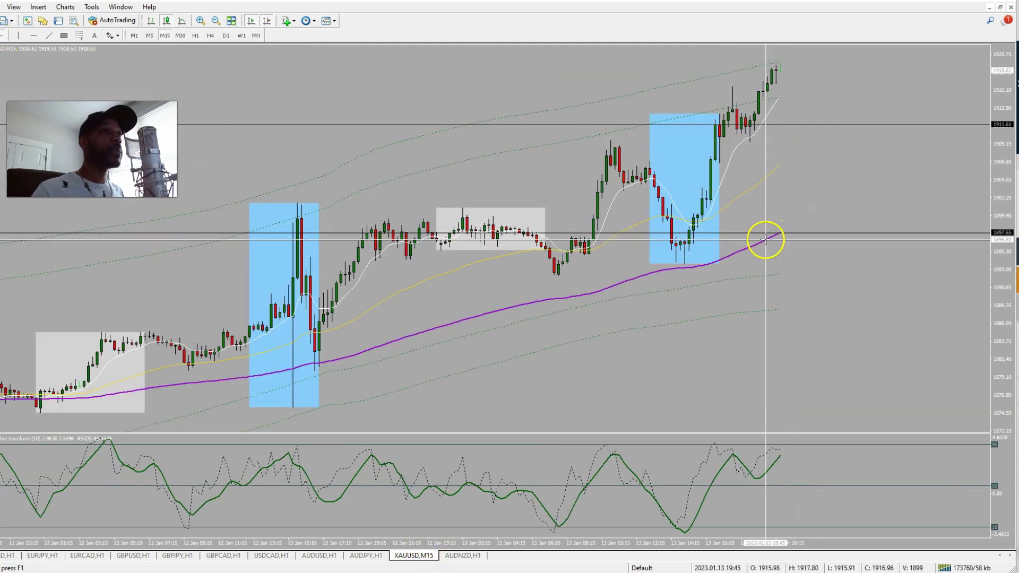